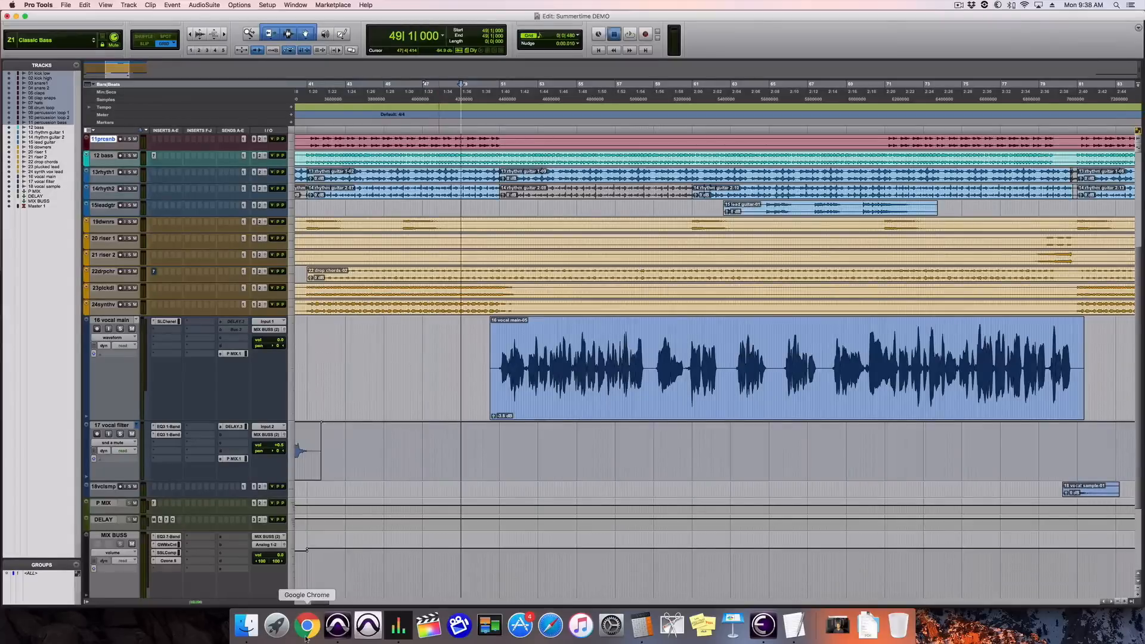
Play the song from bar 49 and look over the mixer channels before returning to the track timeline.
key("space")
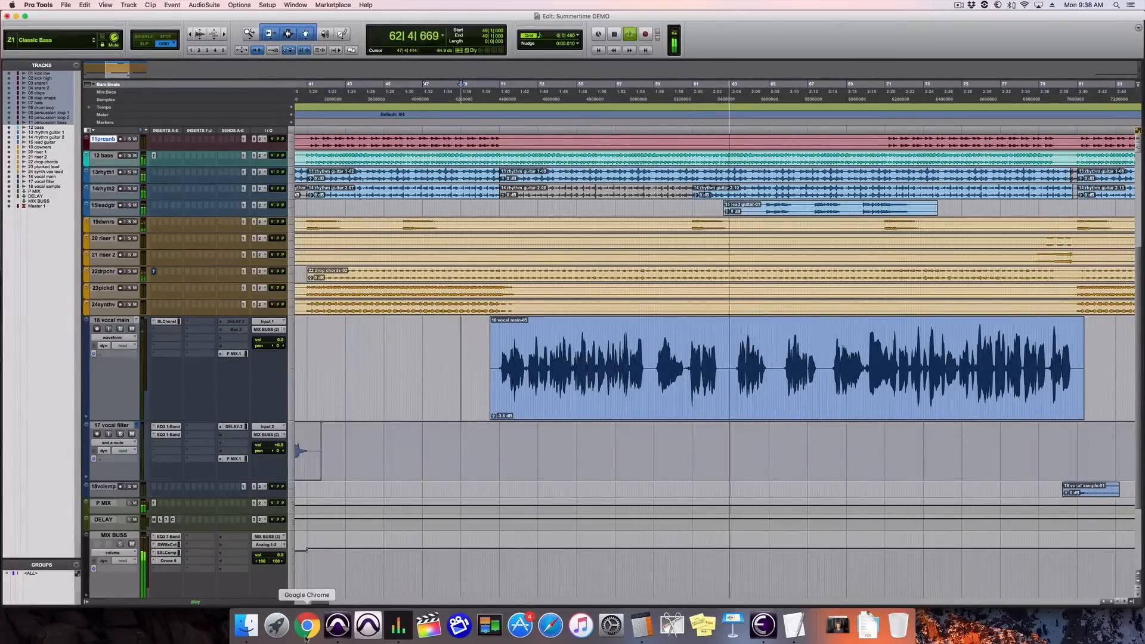
key("space")
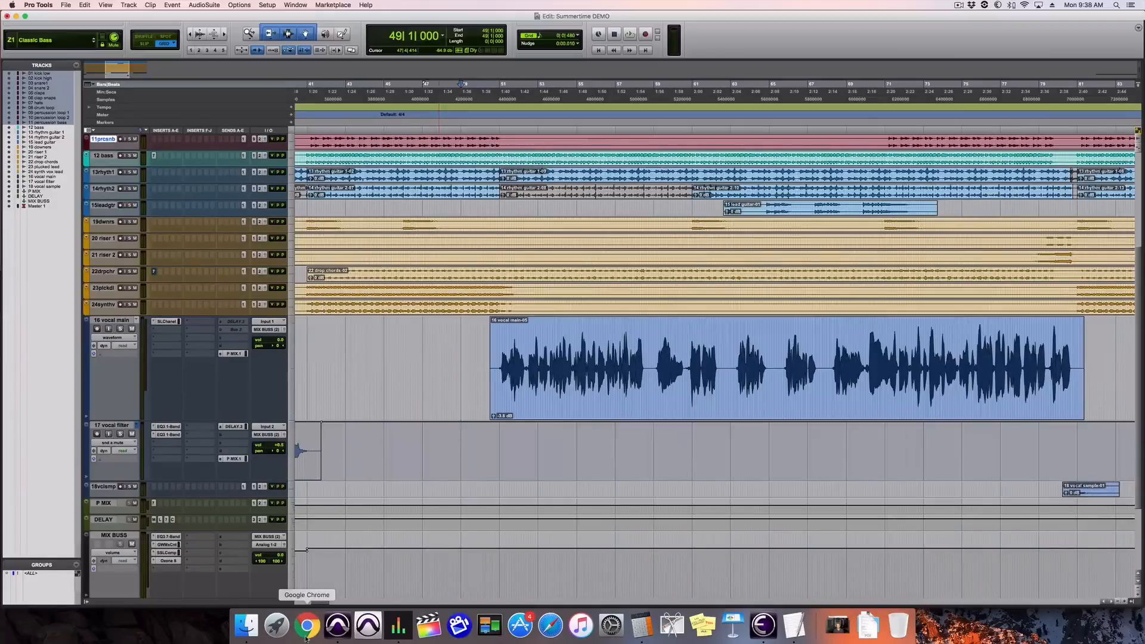
key("super+equal")
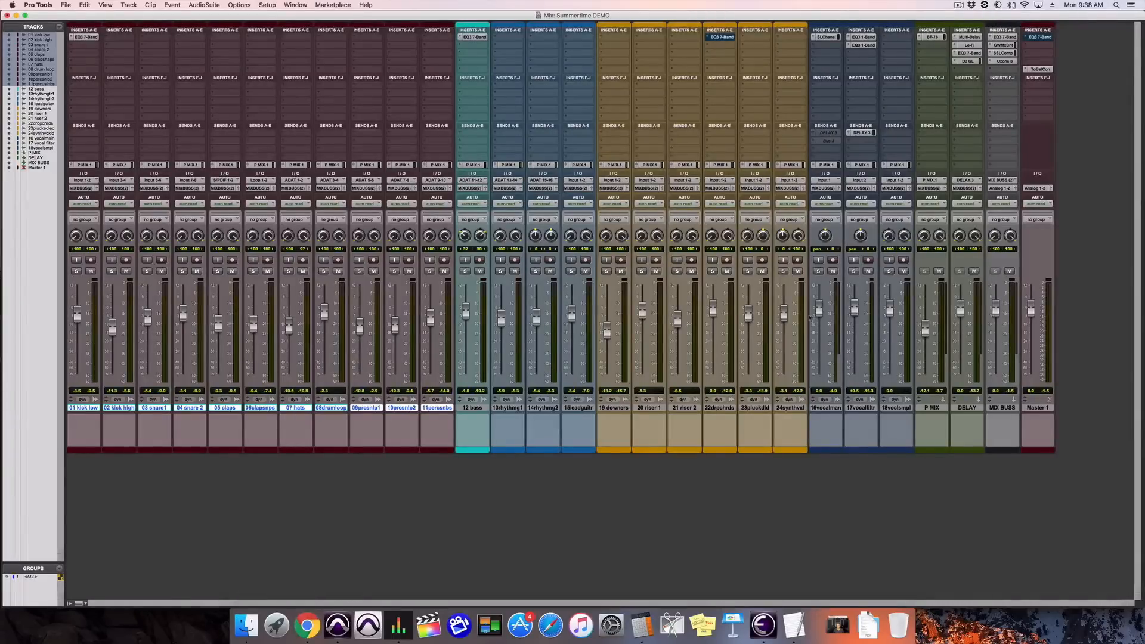
key("super+equal")
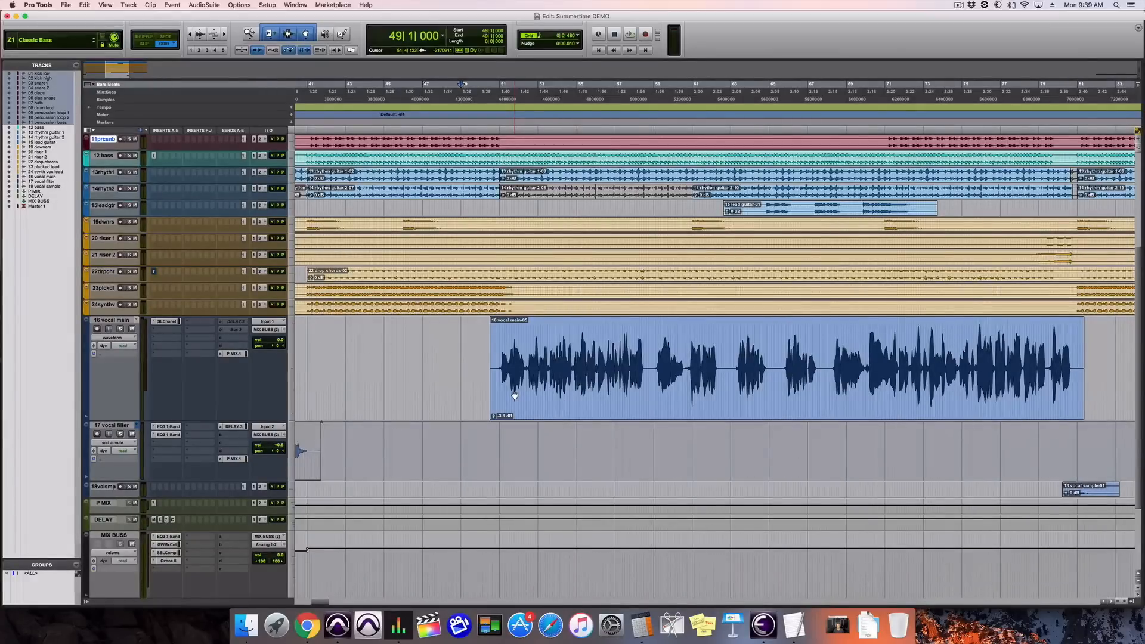
Turn on Slip mode and select the first sung word of the main vocal clip at the start of bar 51.
key("super+bracketright")
key("super+bracketright")
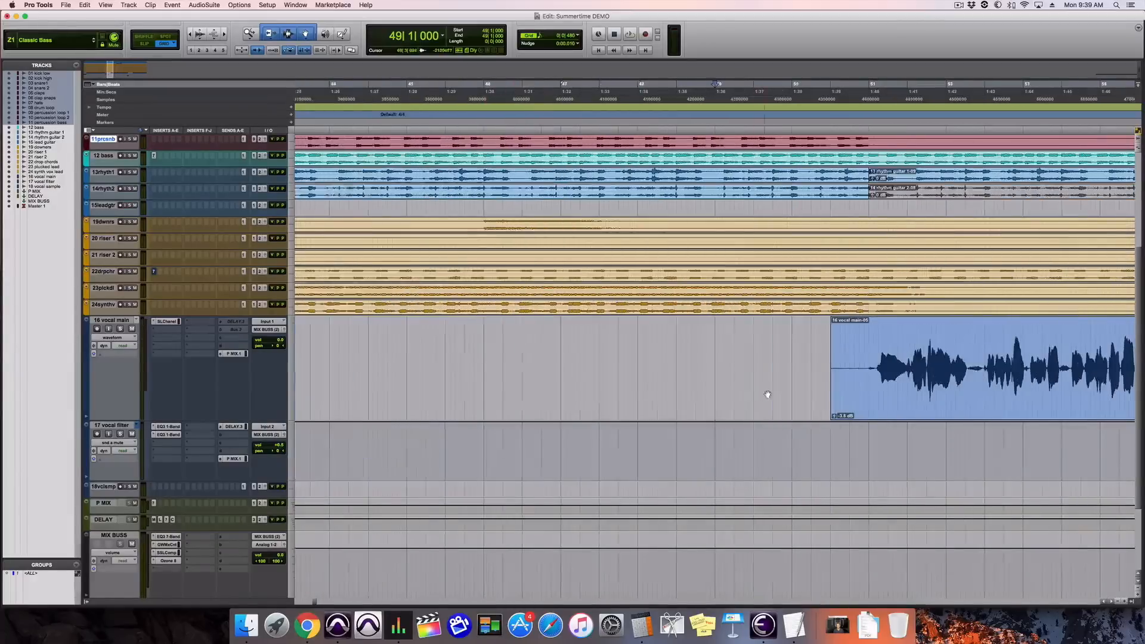
scroll(763, 395, "right", 10)
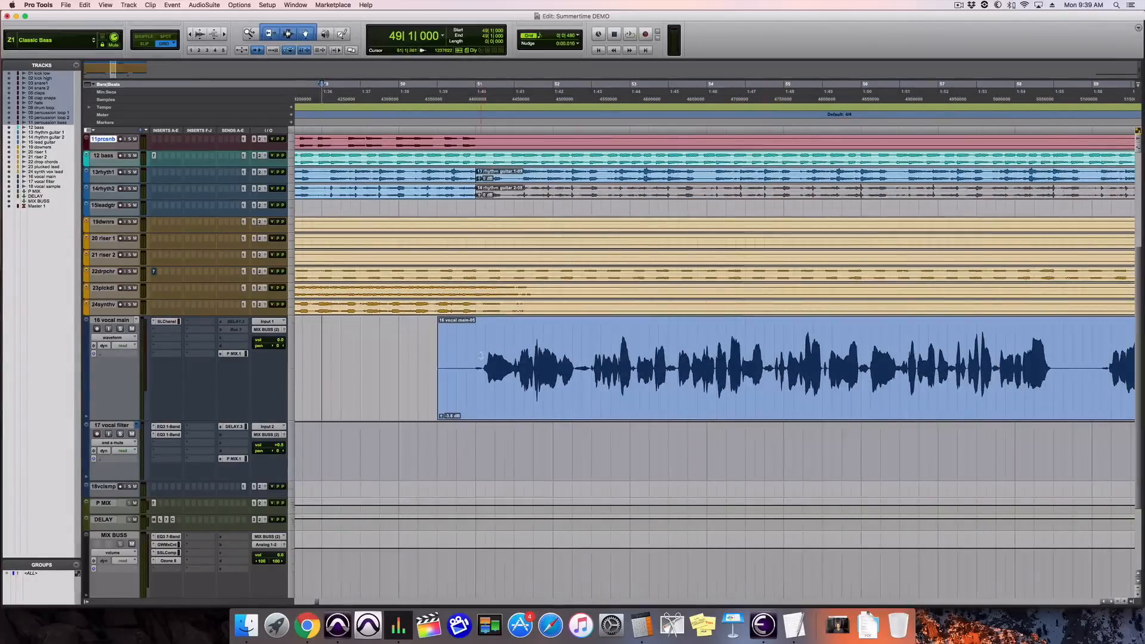
left_click(481, 356)
key("super+bracketright")
scroll(481, 356, "right", 6)
scroll(481, 356, "up", 1)
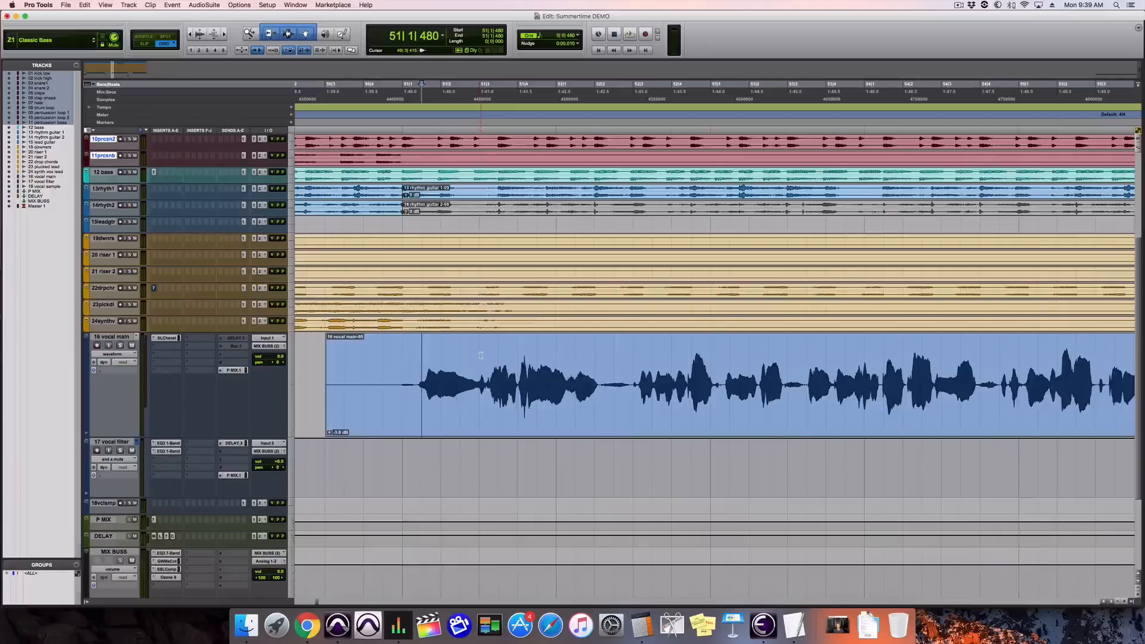
left_click(145, 44)
left_click(415, 377)
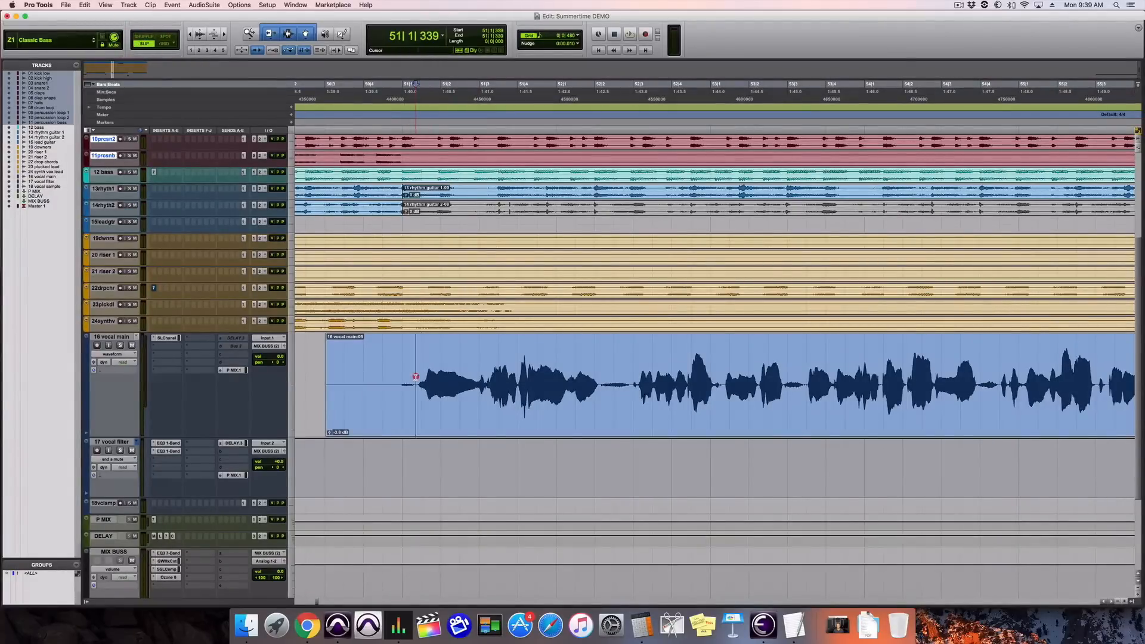
left_click_drag(417, 377, 474, 380)
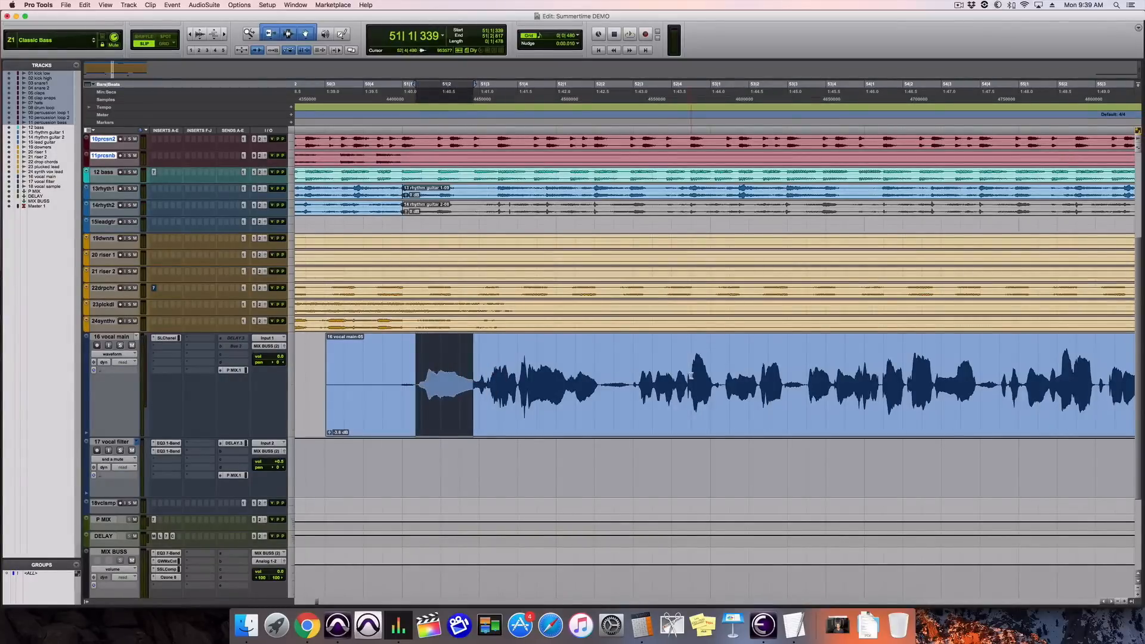
Select the main vocal phrase that starts at bar 52 beat 3 and play it back.
left_click_drag(688, 376, 719, 374)
left_click(638, 377)
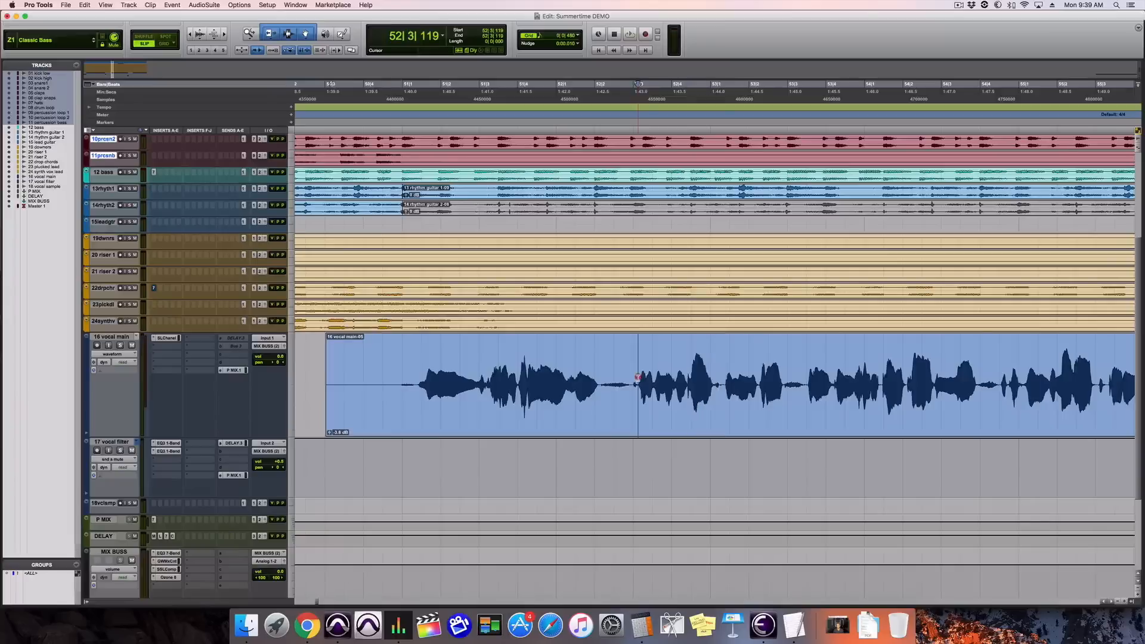
left_click_drag(638, 377, 714, 386)
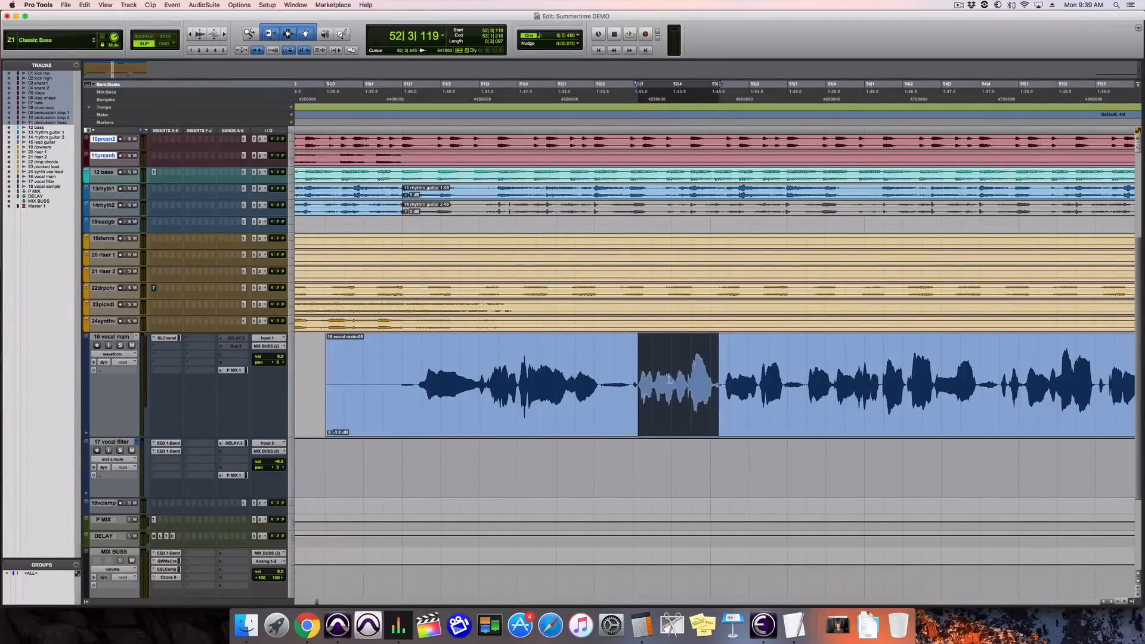
key("space")
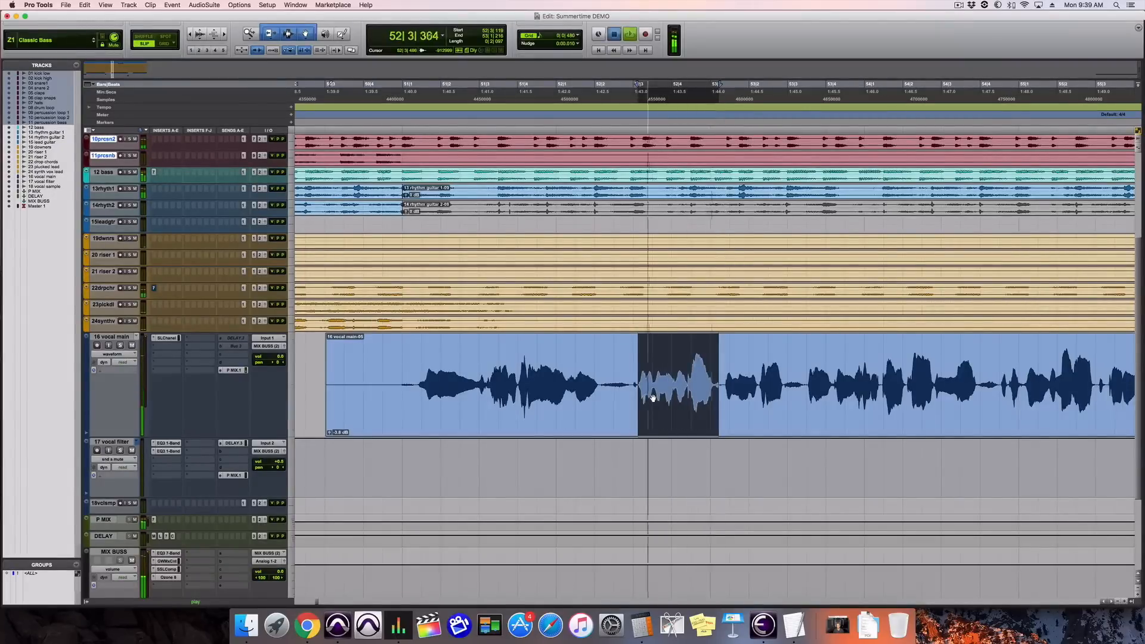
key("space")
Compare the loud ending of the bar 52 vocal phrase with its quieter opening by selecting each part in turn.
left_click_drag(689, 374, 714, 375)
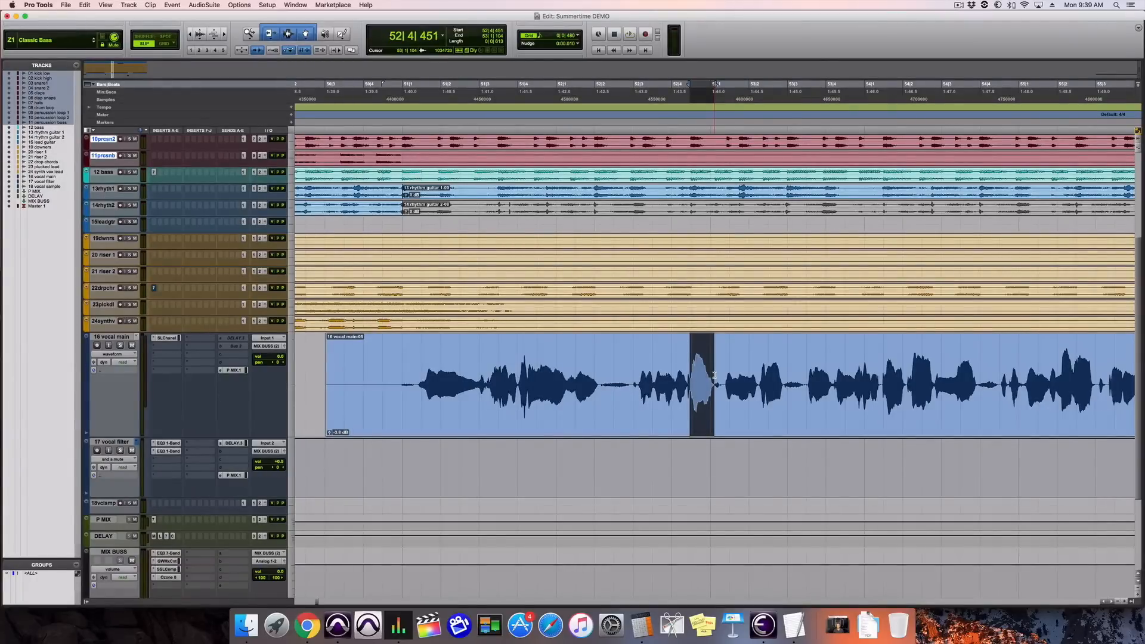
left_click(641, 373)
left_click_drag(687, 373, 709, 372)
left_click_drag(640, 375, 661, 374)
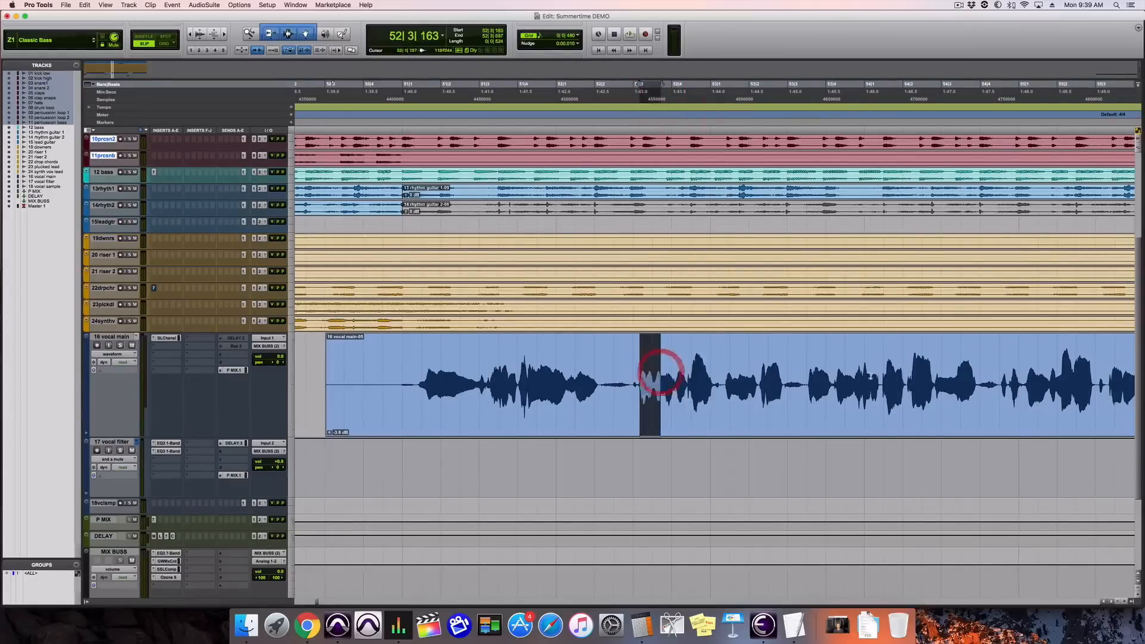
Audition the quiet vocal words at the end of bar 54 and select the louder word at bar 55 beat 2 for comparison.
scroll(871, 376, "right", 2)
scroll(871, 376, "right", 1)
left_click_drag(855, 374, 878, 377)
key("space")
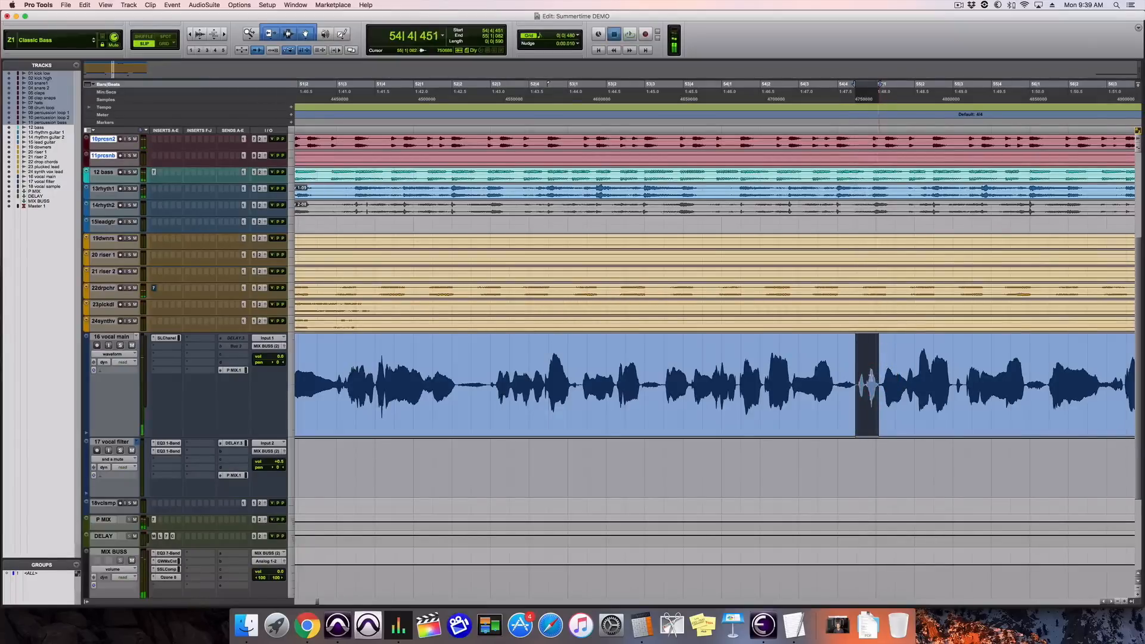
left_click(858, 378)
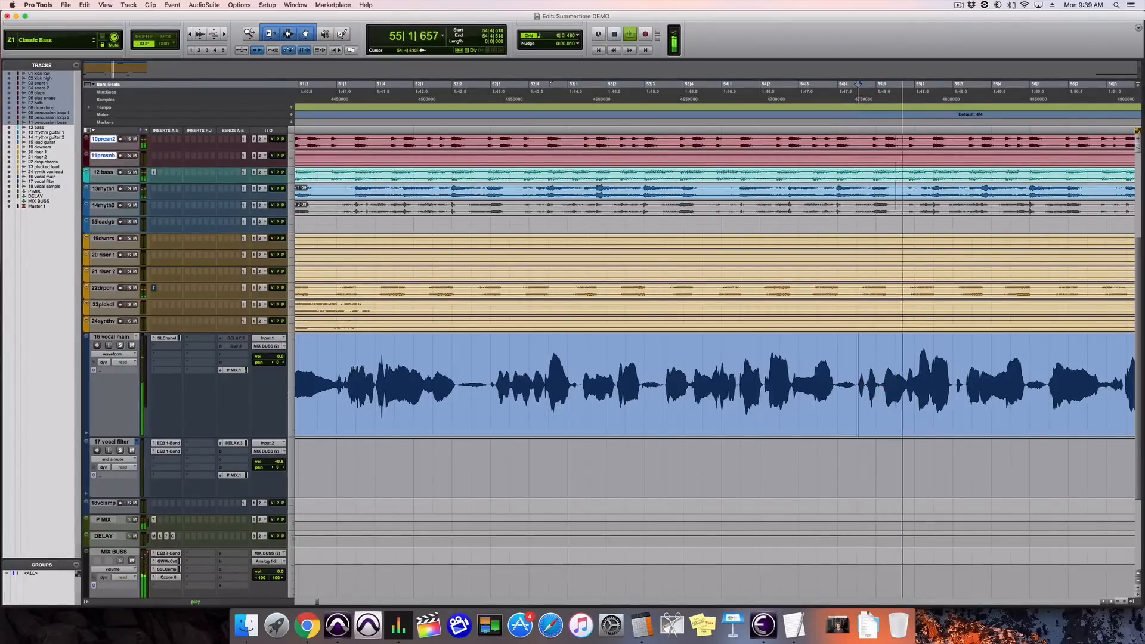
key("space")
left_click_drag(920, 371, 931, 371)
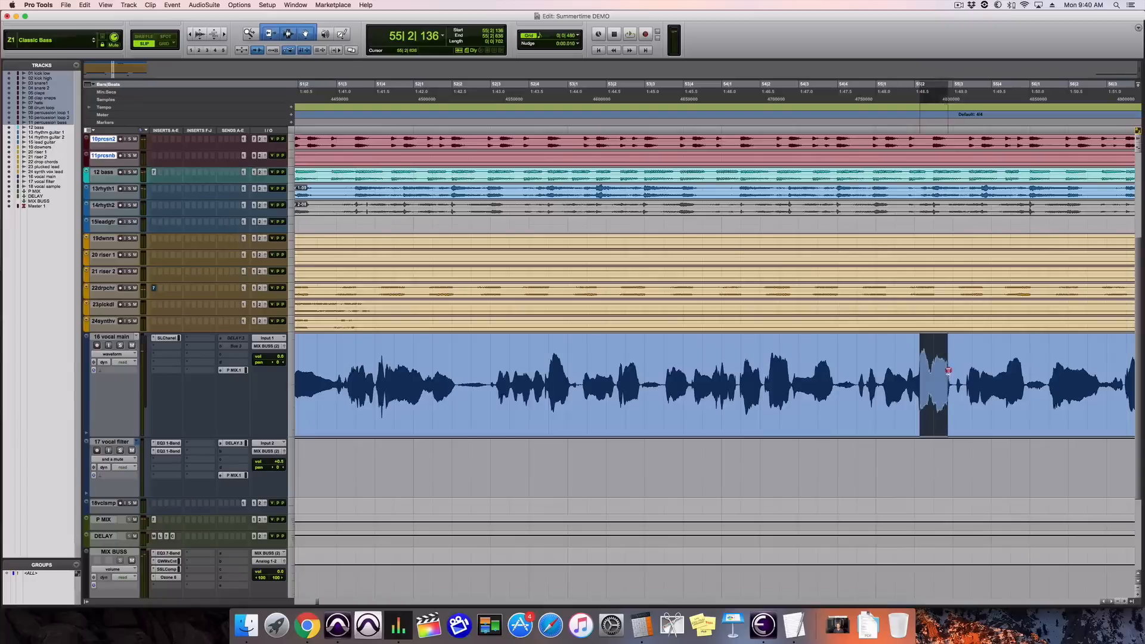
left_click(950, 371)
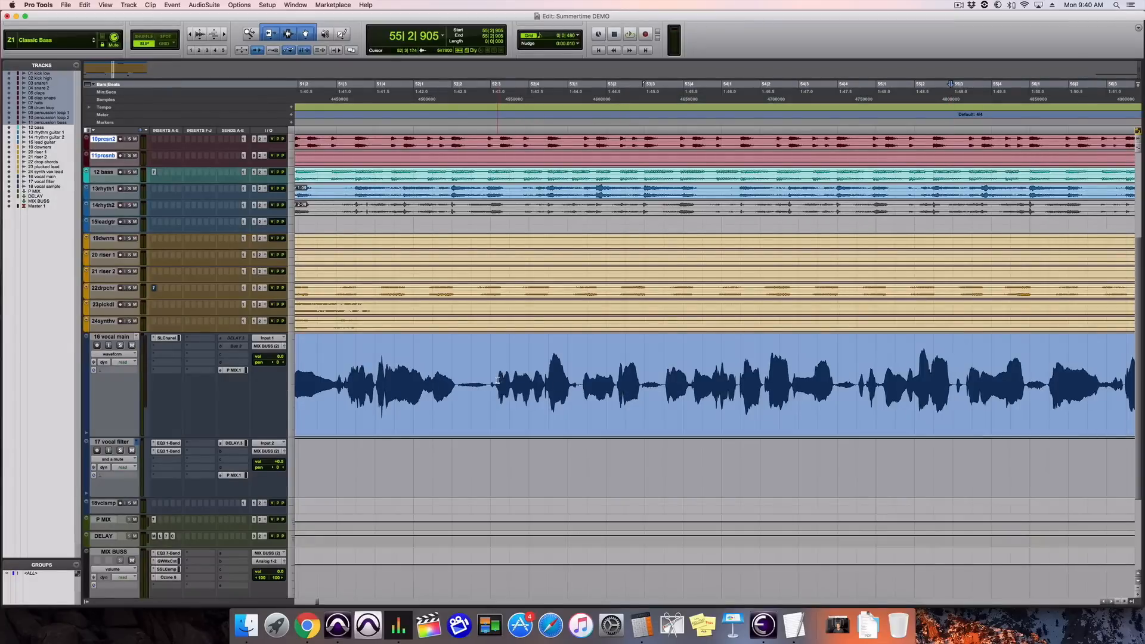
Reselect the loud end of the bar 52 vocal phrase for comparison and place the playback cursor where the singing starts in bar 51.
left_click_drag(496, 382, 567, 384)
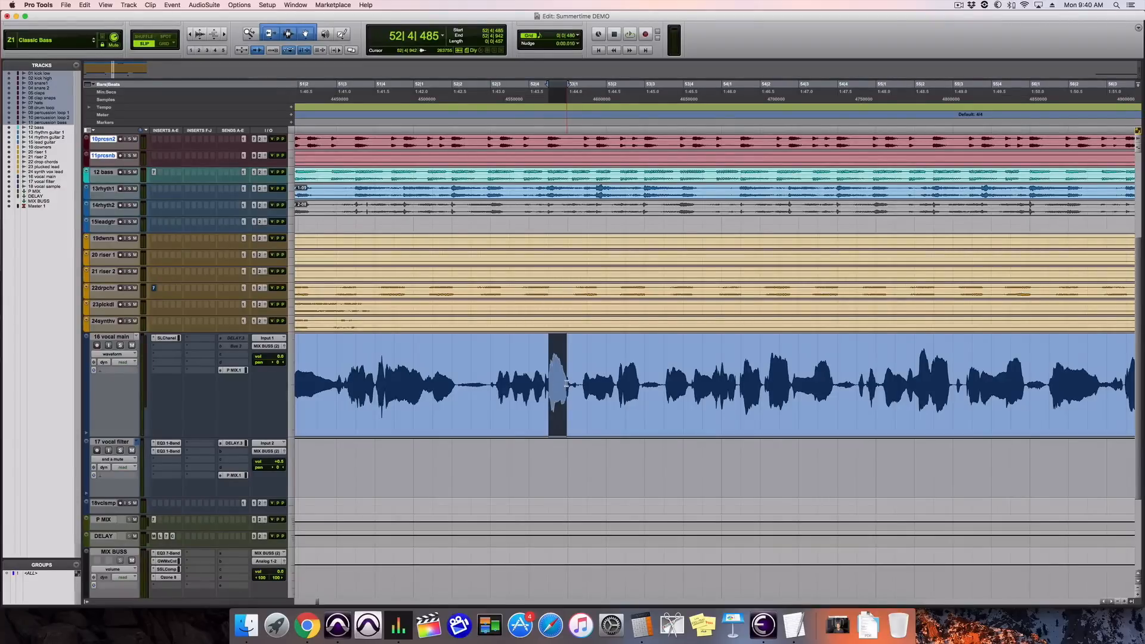
left_click(494, 378)
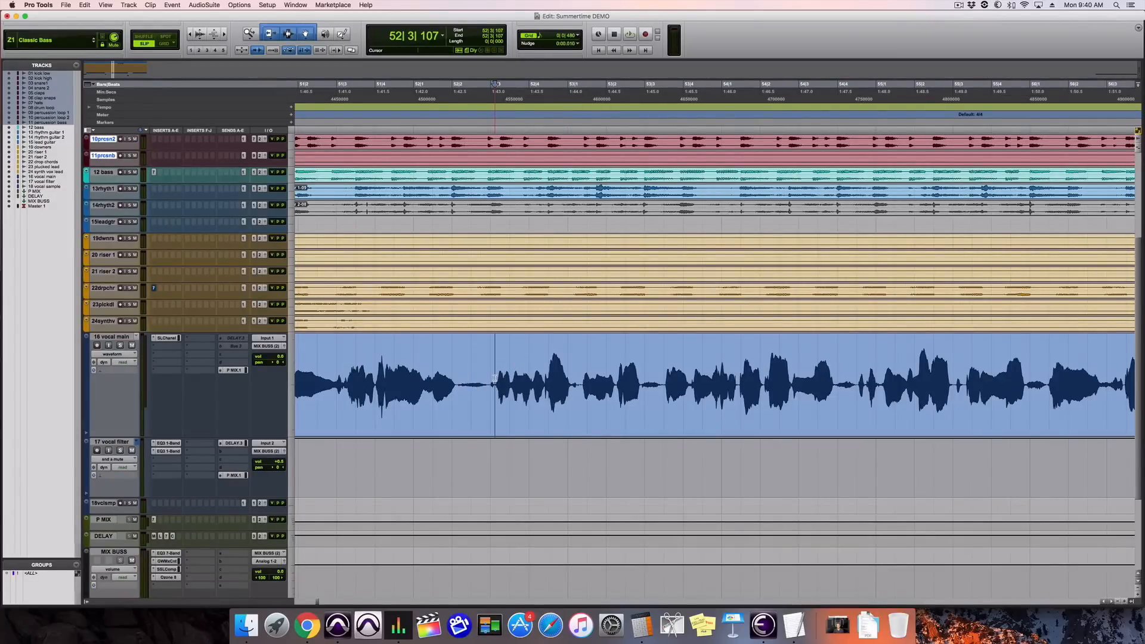
key("super+bracketleft")
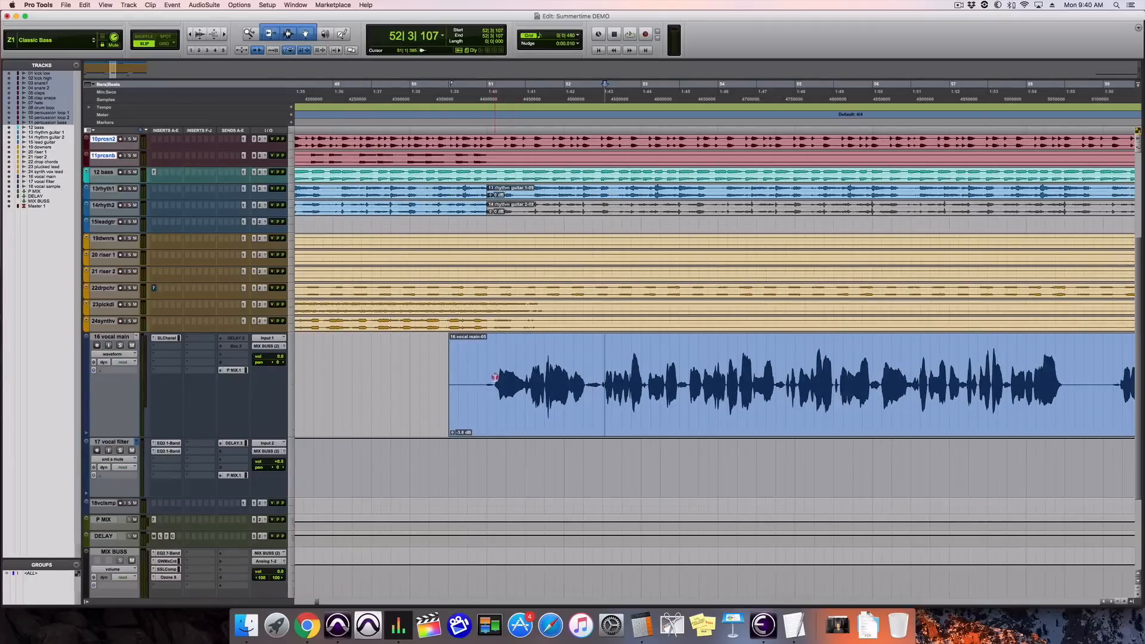
left_click(495, 378)
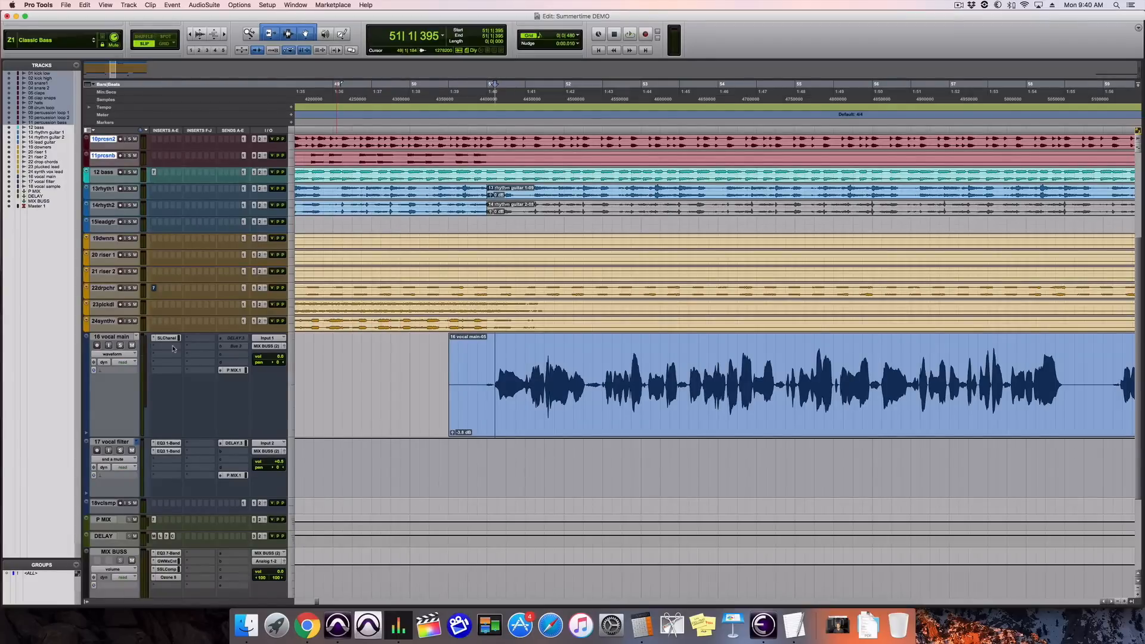
Add the Avid Dyn3 Compressor/Limiter (mono) to the second insert slot of the main vocal track.
left_click(172, 348)
mouse_move(182, 364)
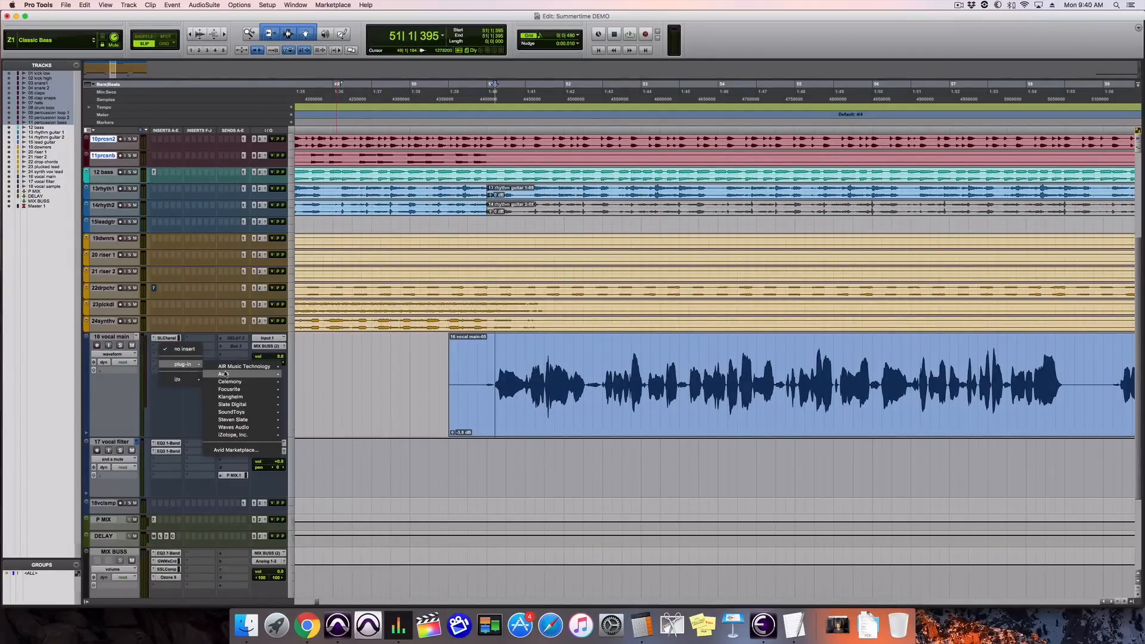
mouse_move(227, 374)
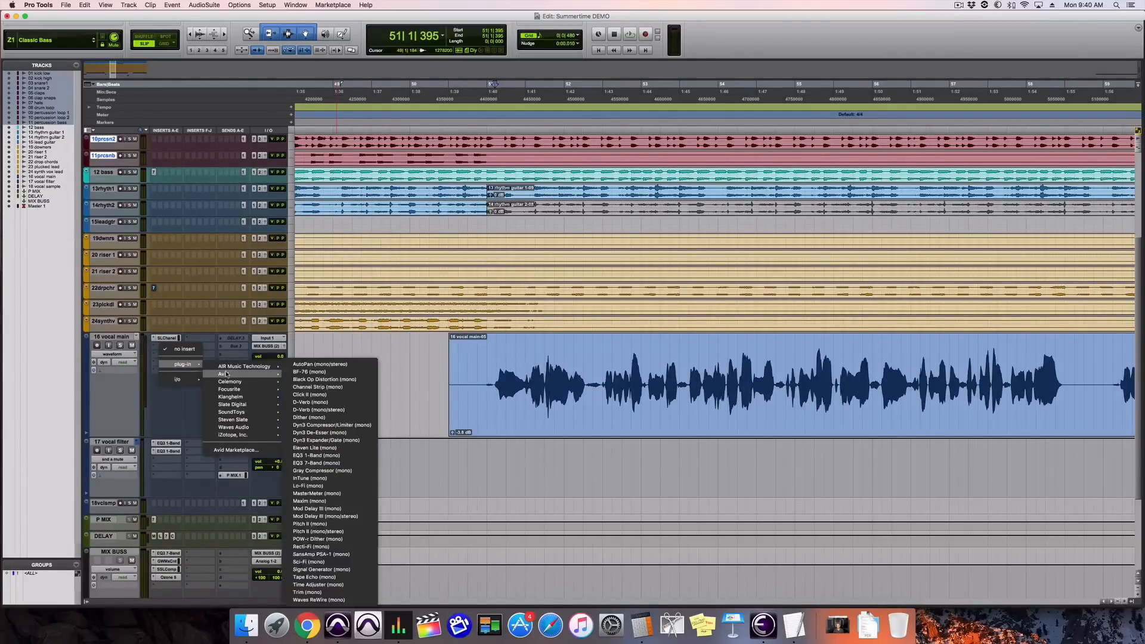
left_click(362, 425)
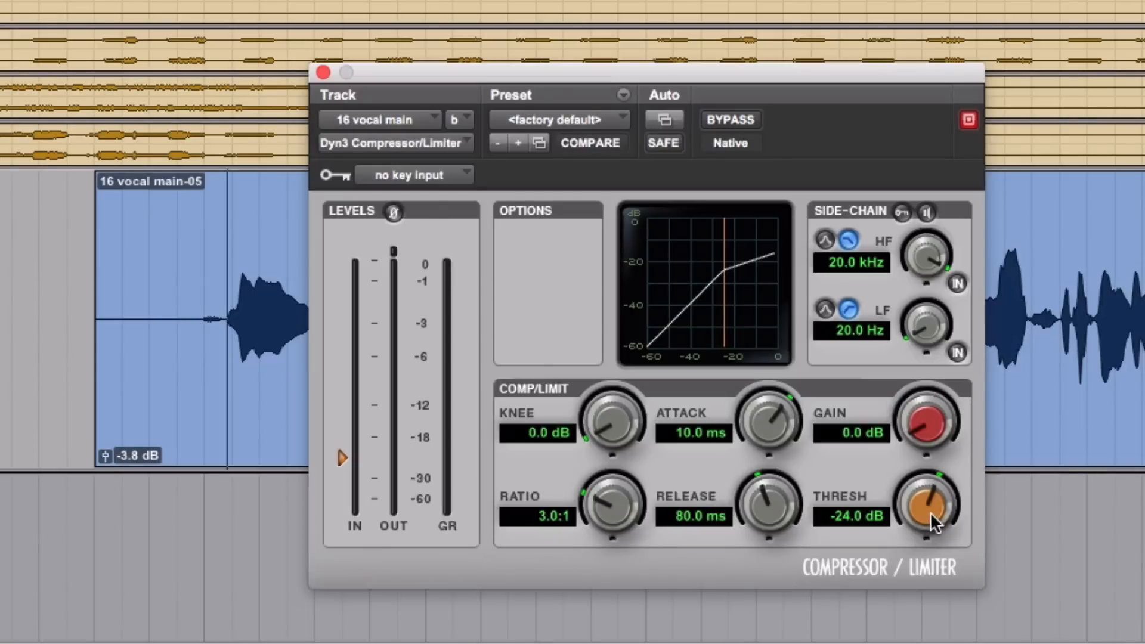
Set the compressor's threshold to 0.0 dB and play the vocal twice to compare its input and output levels without compression.
left_click_drag(929, 516, 983, 313)
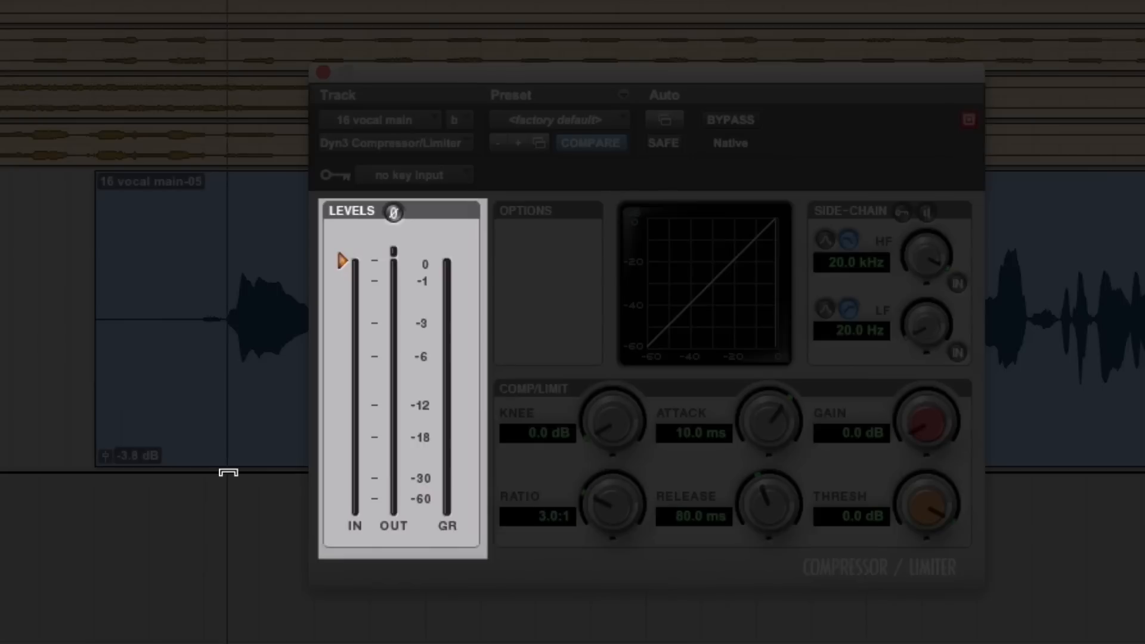
key("space")
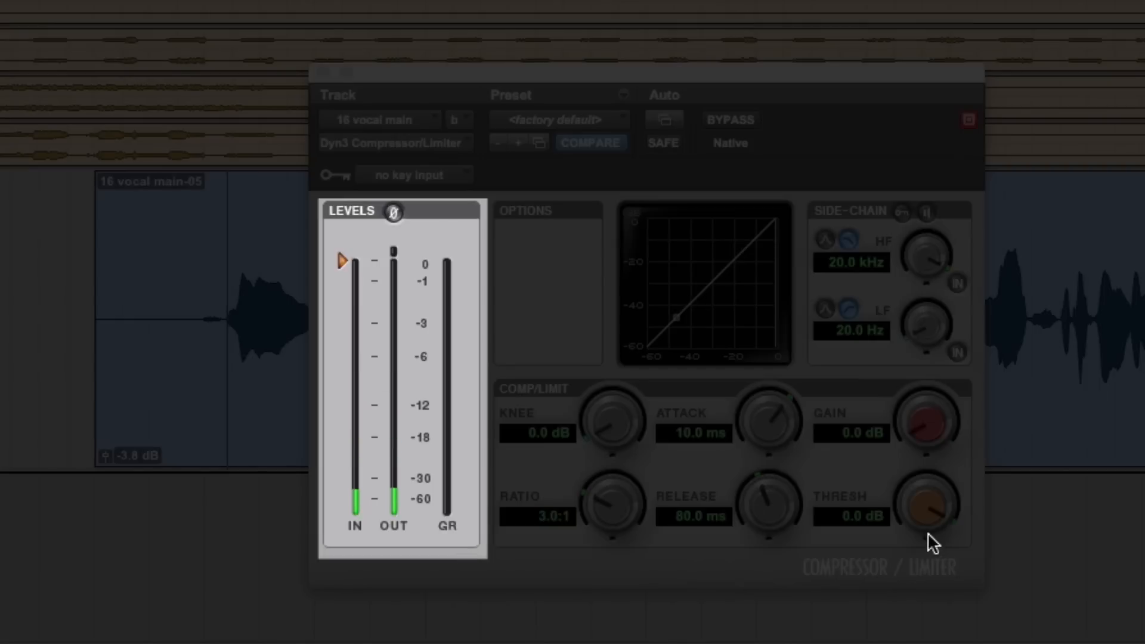
key("space")
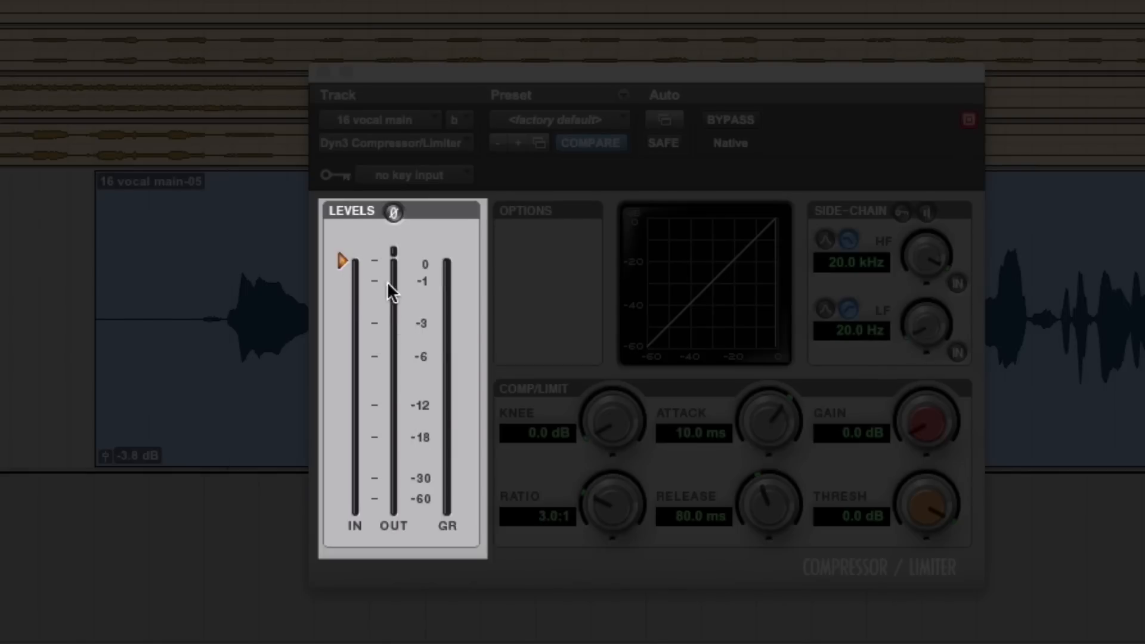
key("space")
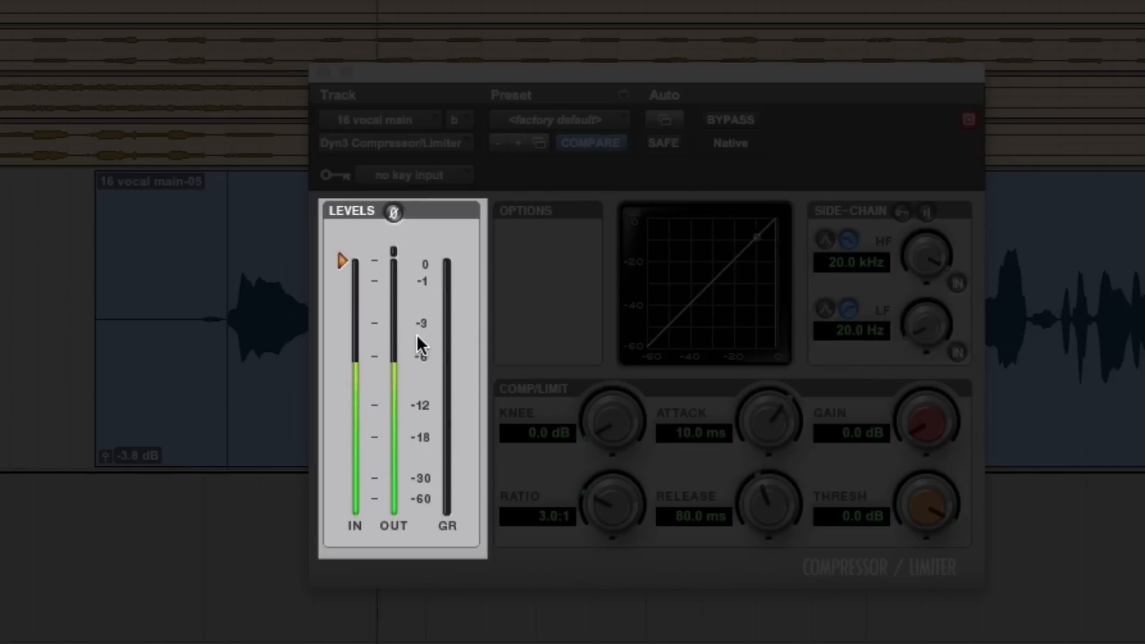
key("space")
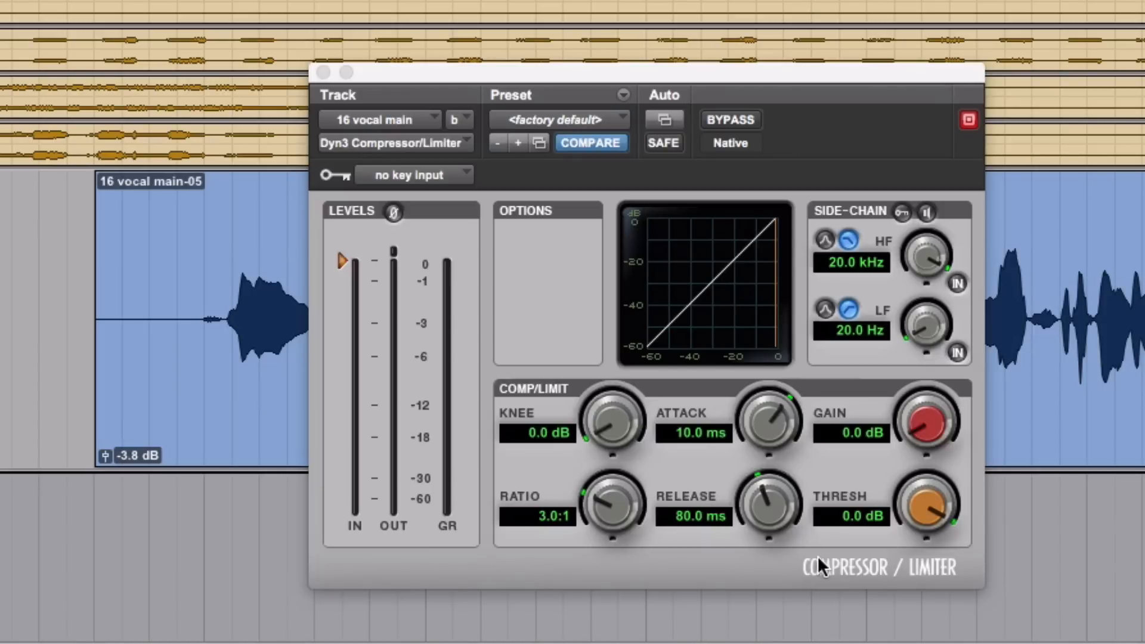
Set the compressor's threshold to -24 dB and play the vocal to watch the gain reduction meter.
left_click(926, 508)
left_click_drag(927, 508, 919, 583)
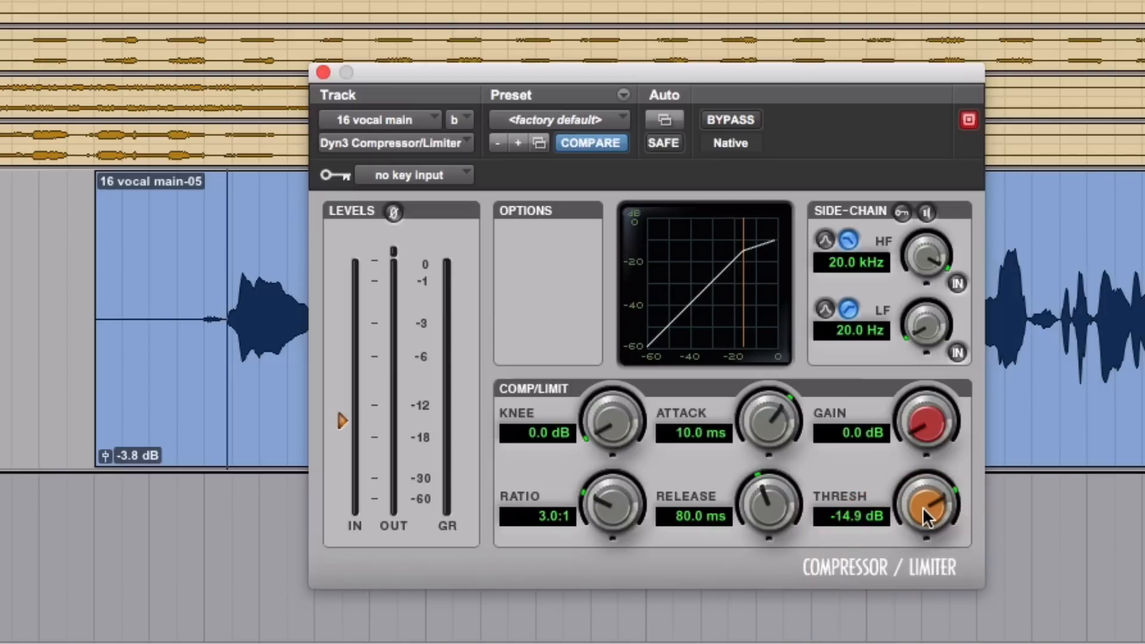
left_click(852, 519)
type("-24")
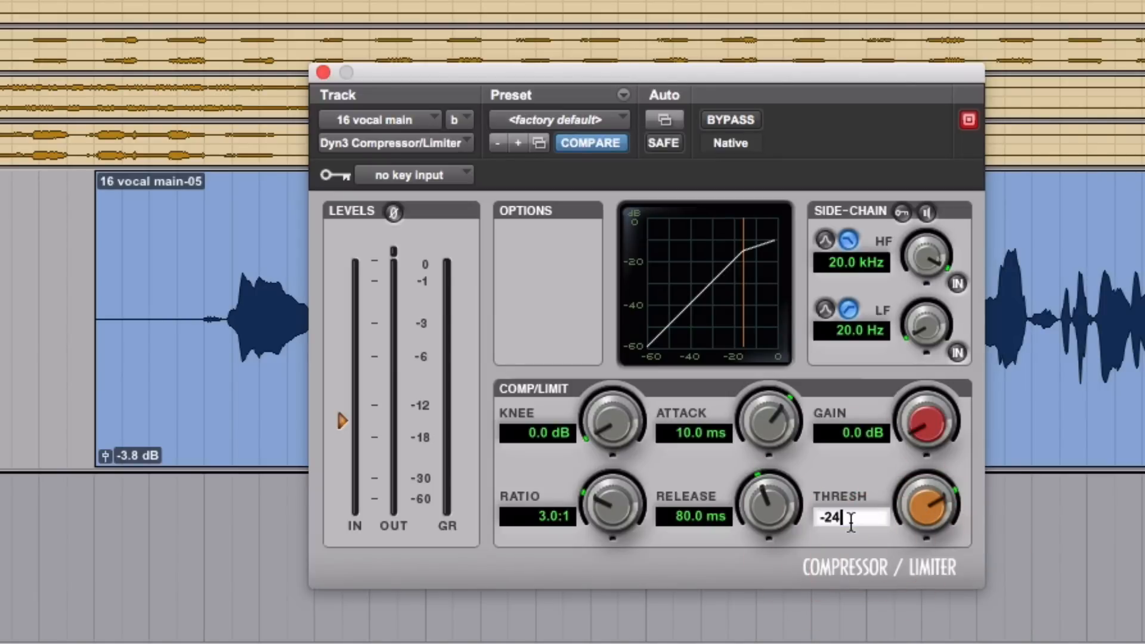
key("Return")
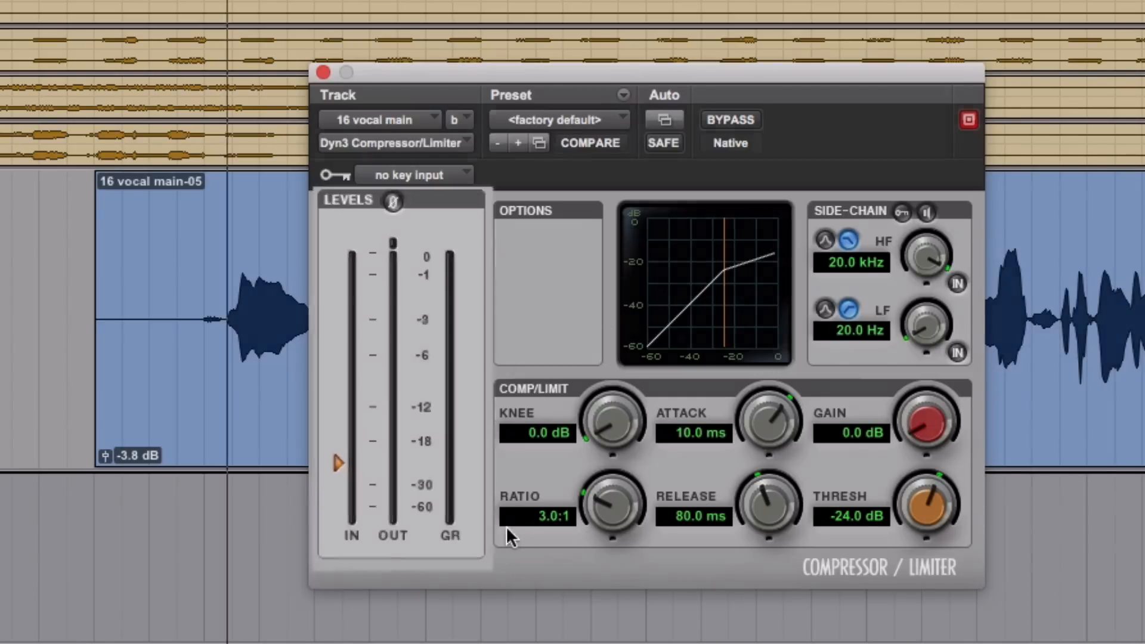
key("space")
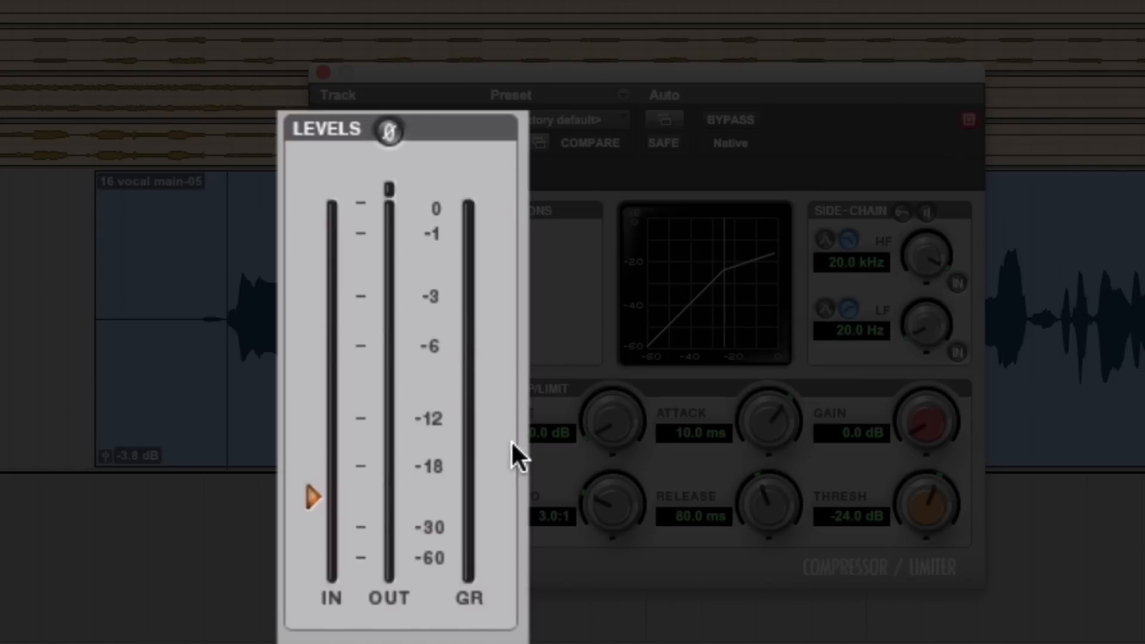
key("space")
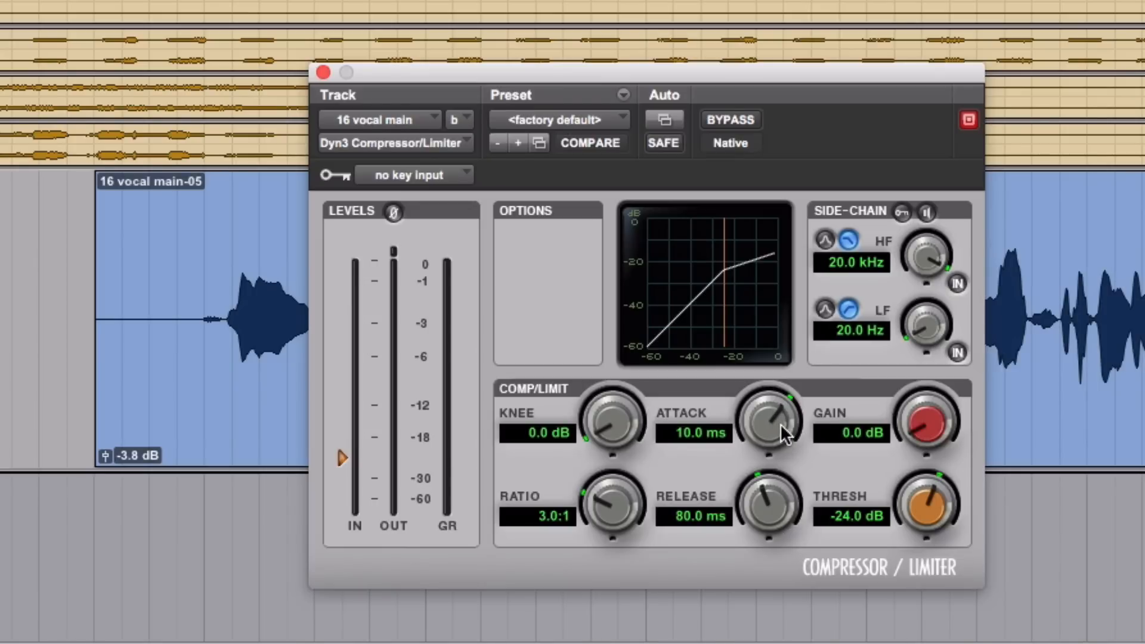
Set the compressor's attack time to 5.0 ms and play the vocal with the faster attack.
left_click_drag(776, 420, 775, 444)
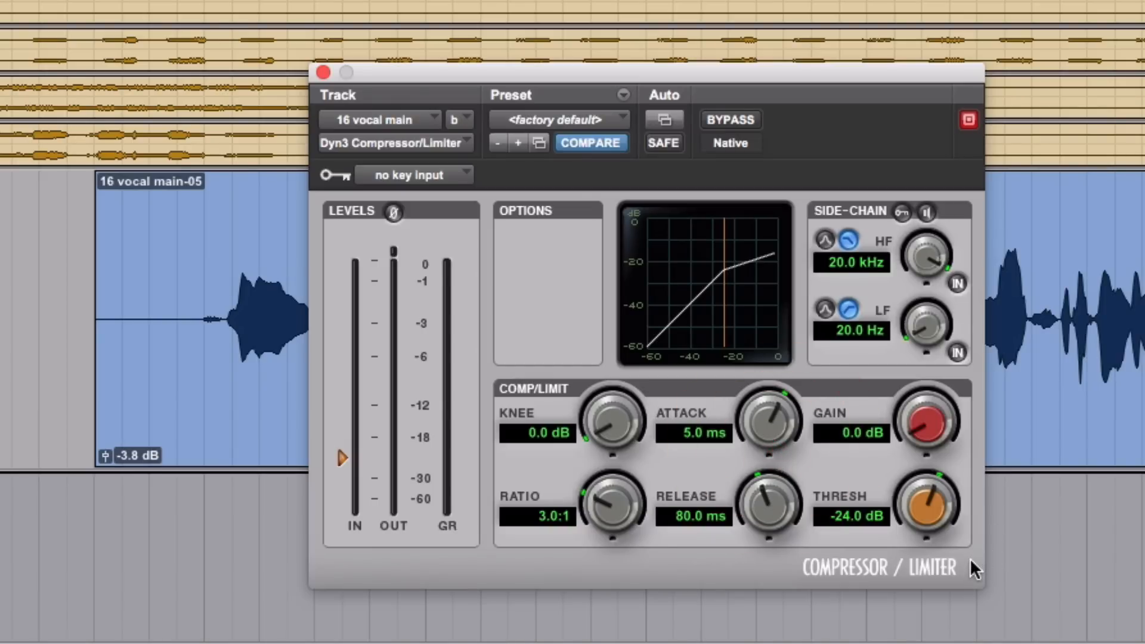
key("space")
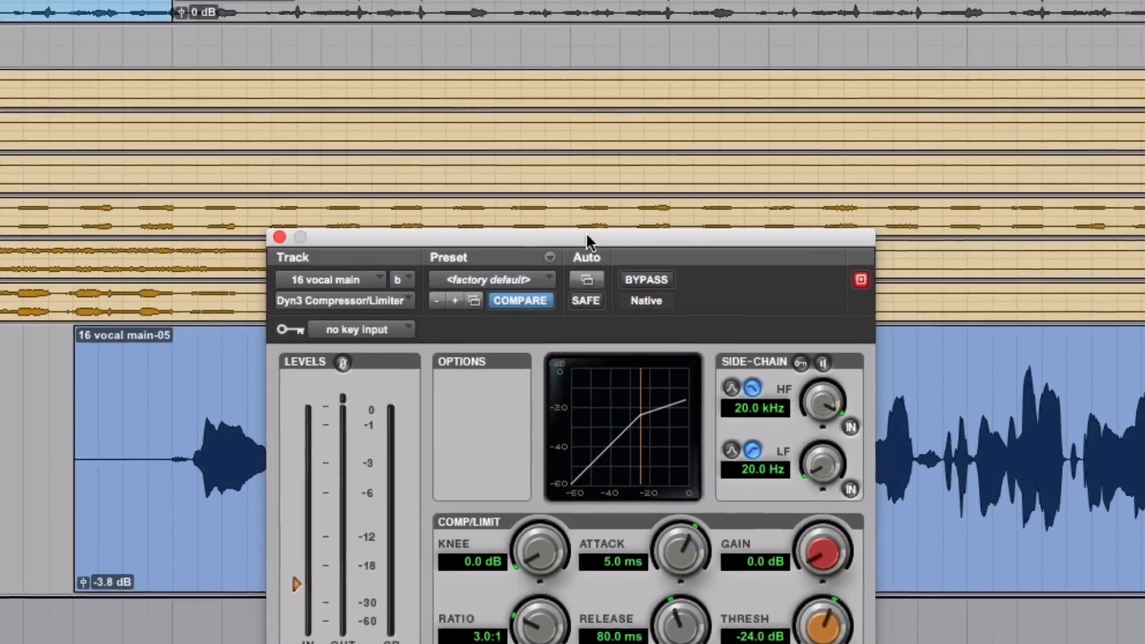
Move the compressor window clear of the vocal waveform, select the second vocal phrase and play it twice while watching the gain reduction.
left_click_drag(587, 235, 524, 0)
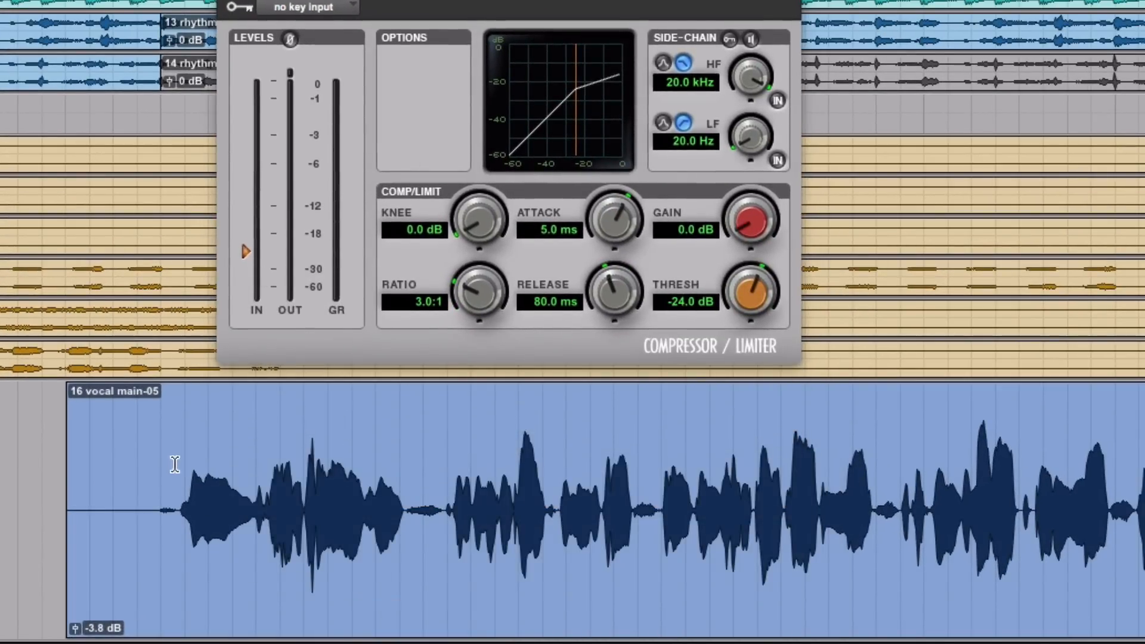
left_click_drag(451, 475, 552, 497)
key("space")
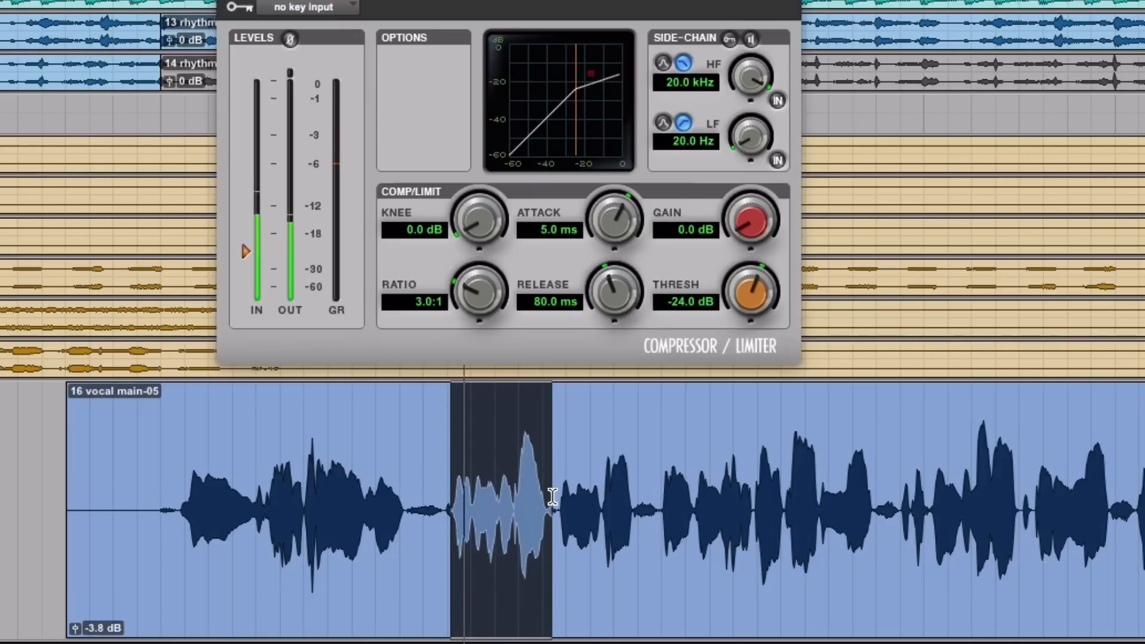
key("space")
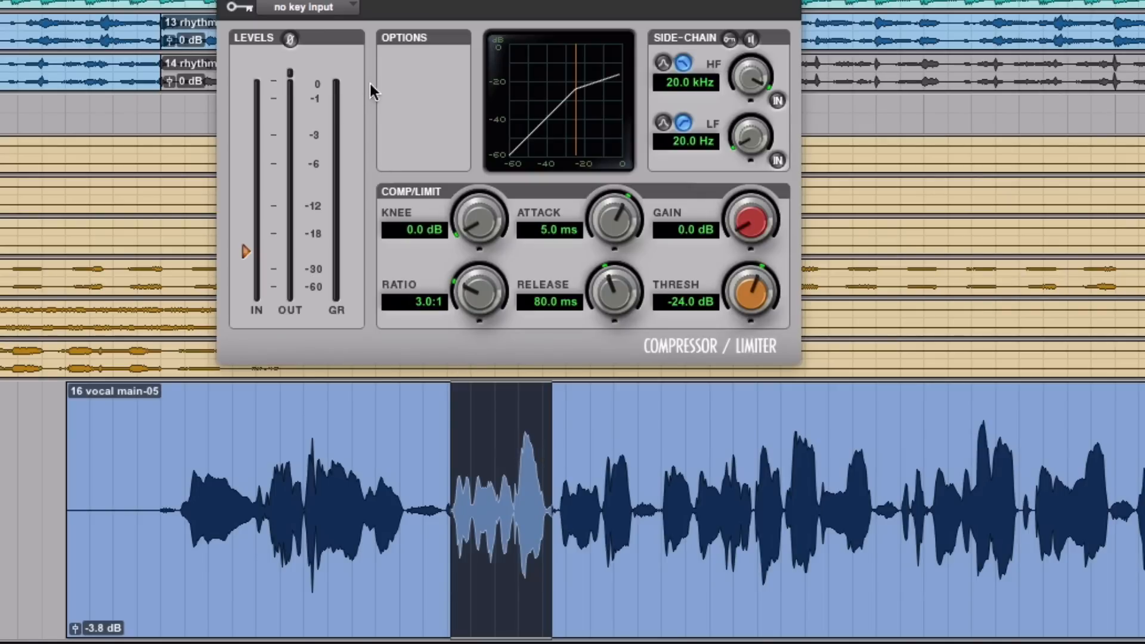
key("space")
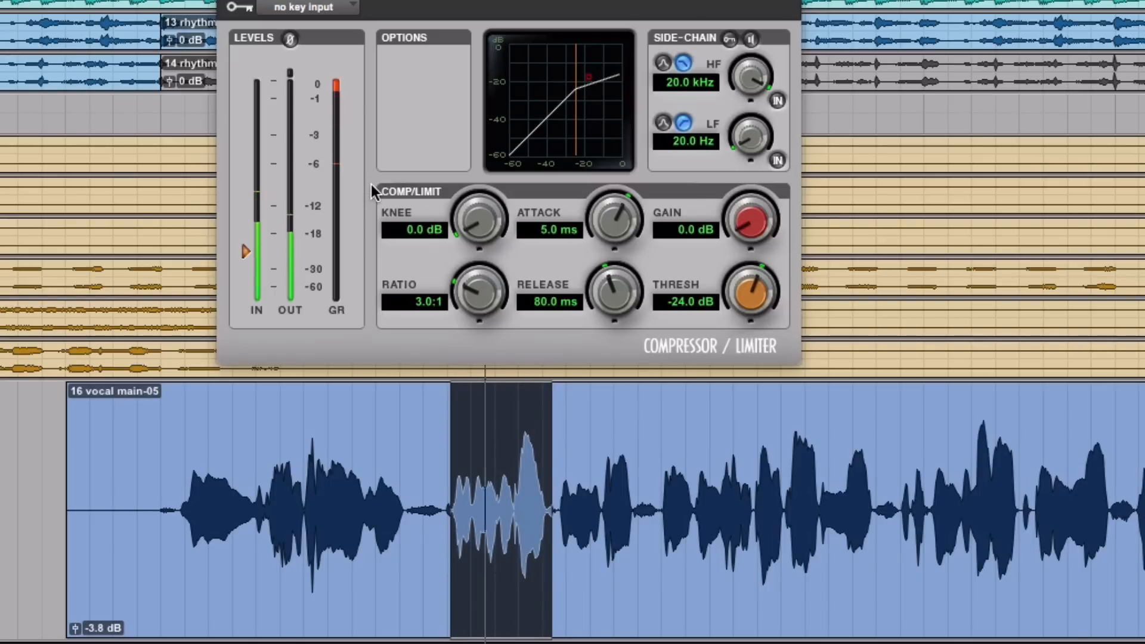
key("space")
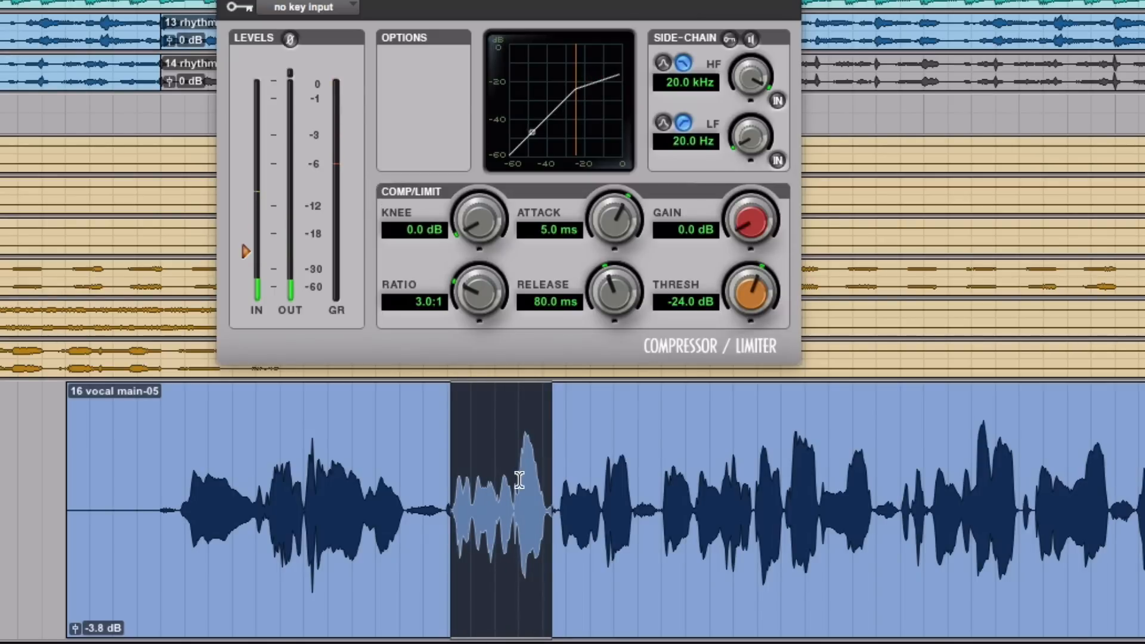
Select the loud end of the second phrase, and its quieter beginning, to compare their waveform heights.
left_click_drag(516, 476, 549, 476)
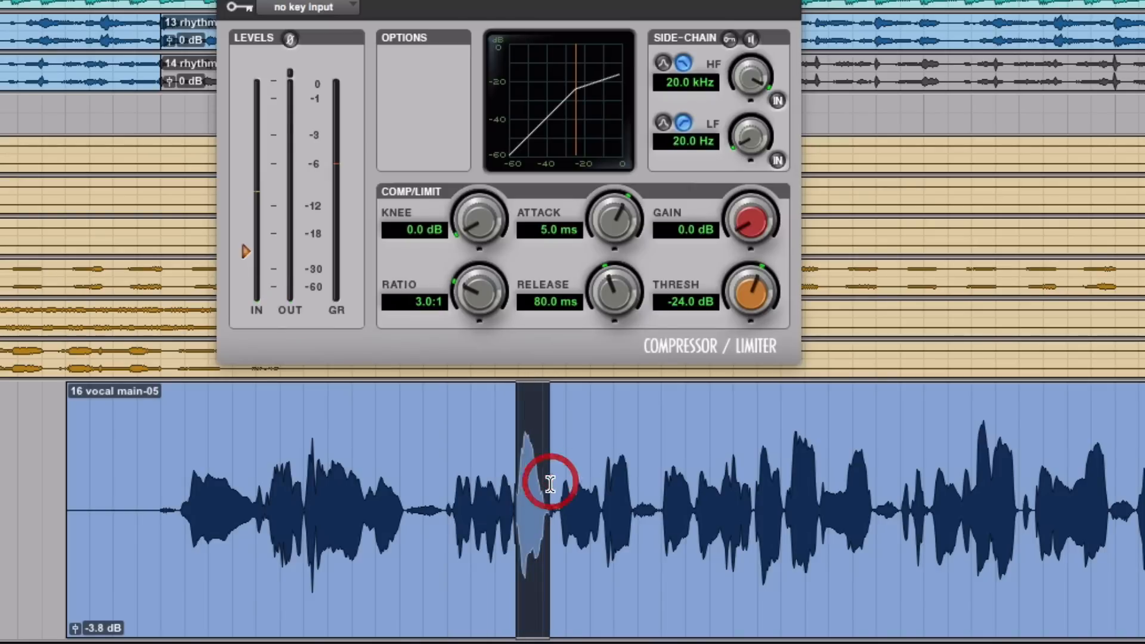
left_click_drag(458, 482, 509, 495)
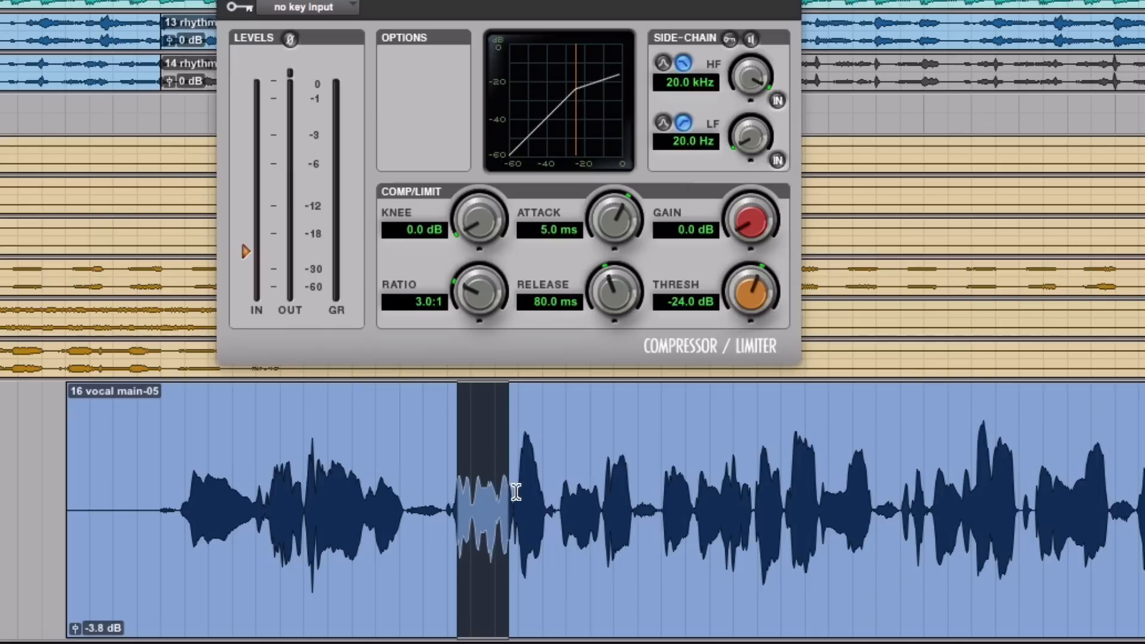
left_click(516, 488)
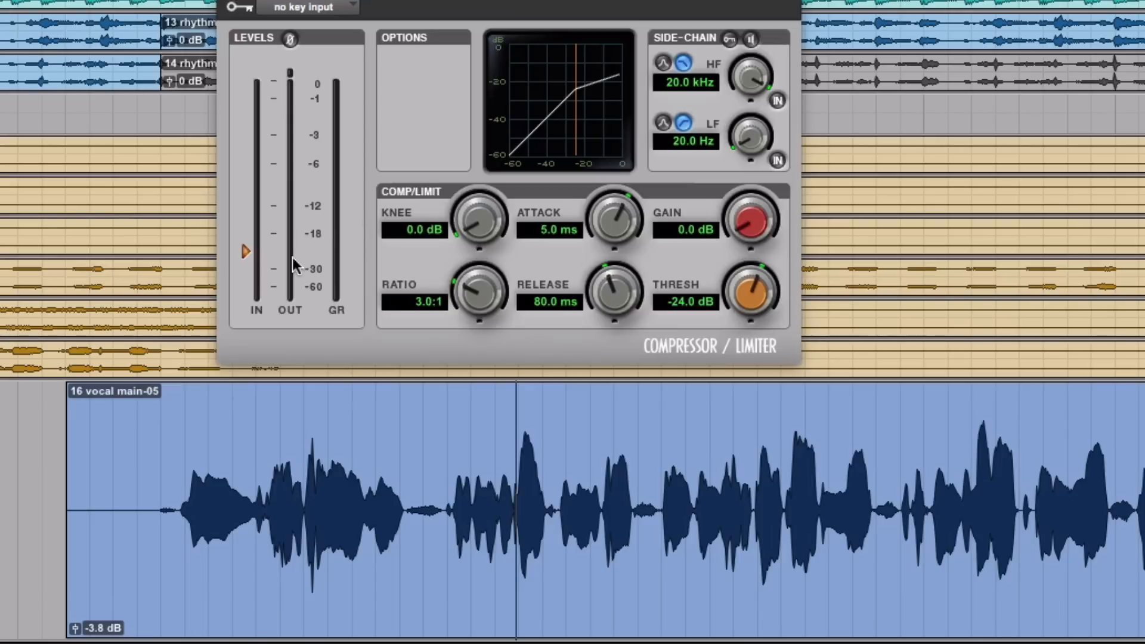
Play the vocal from where the singing starts and raise the compressor's makeup gain to 4.5 dB.
left_click(185, 459)
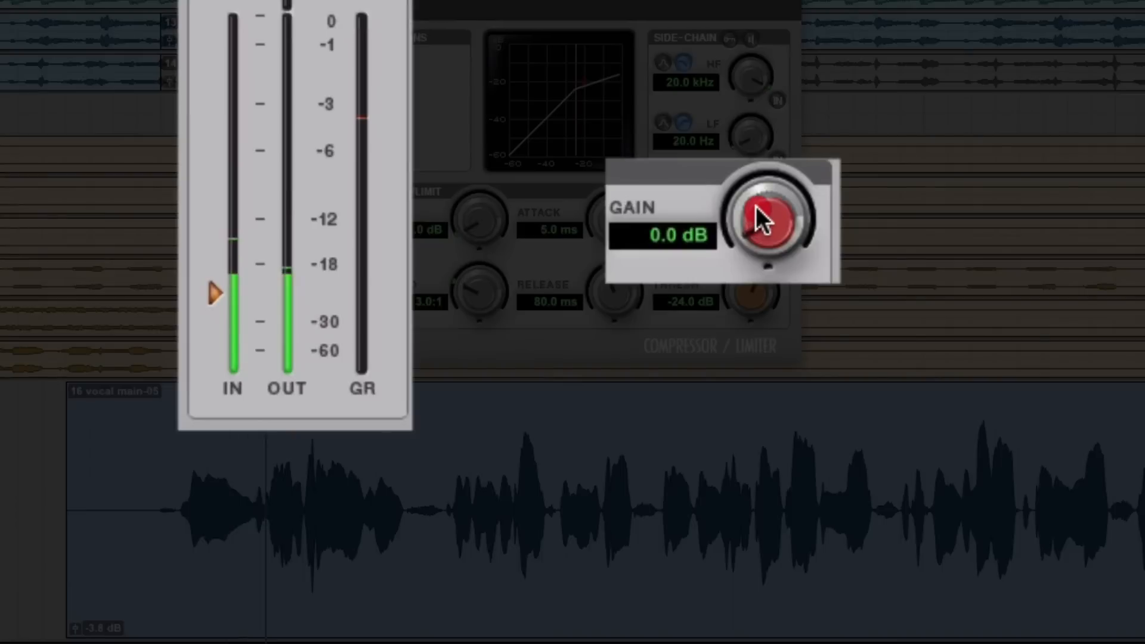
left_click_drag(743, 222, 745, 155)
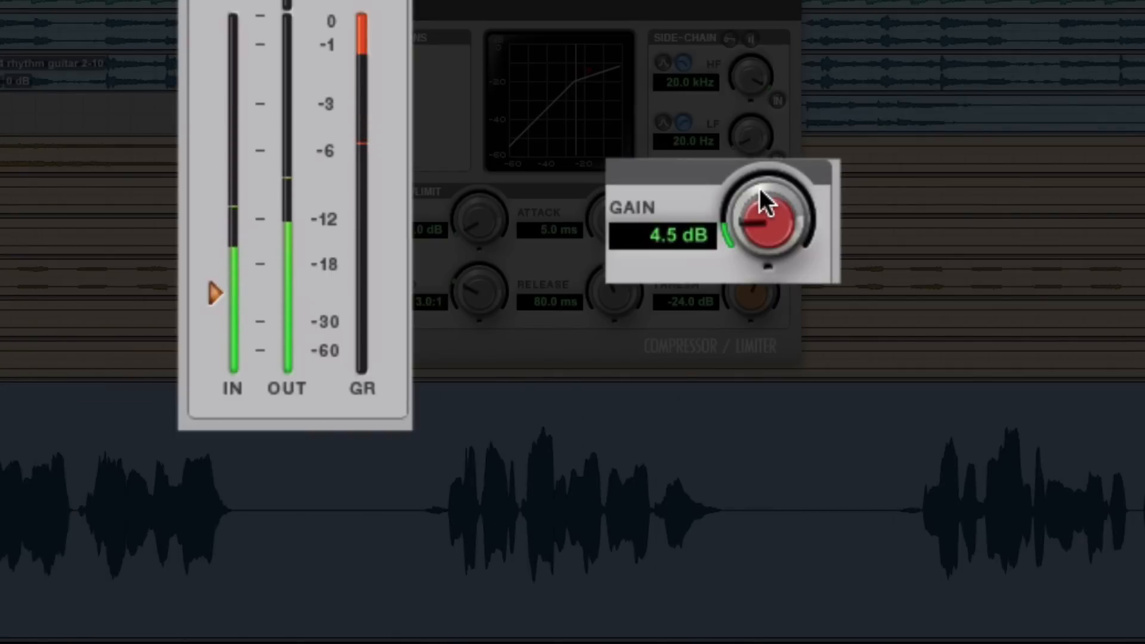
Return to the start of the vocal and play it with the compressor active, bypassed and active again.
scroll(144, 512, "left", 20)
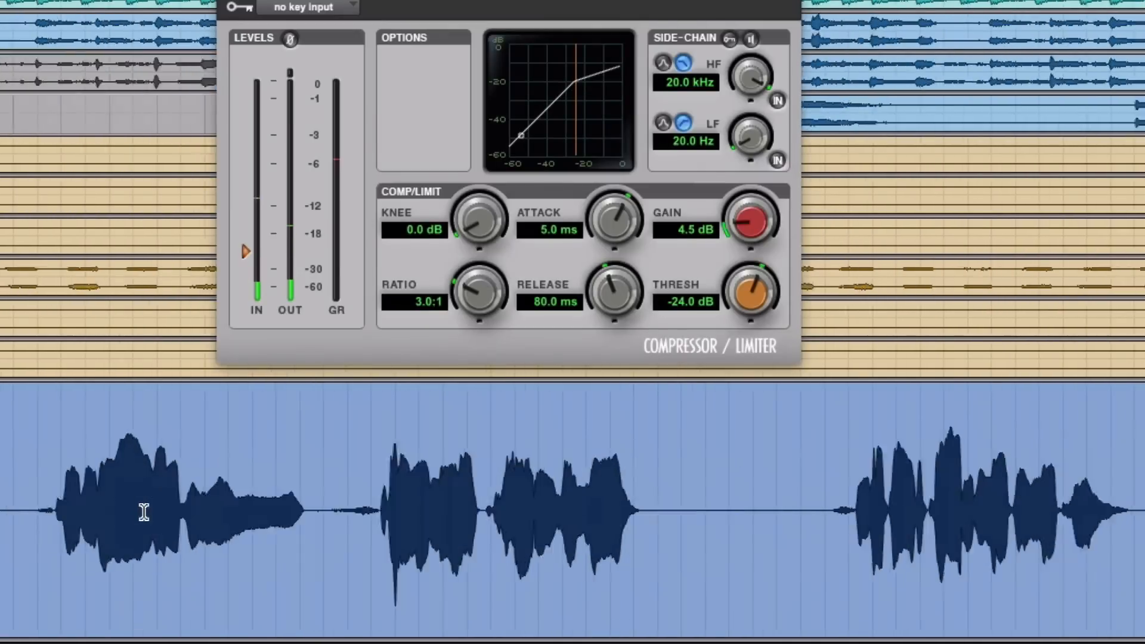
scroll(143, 512, "left", 3)
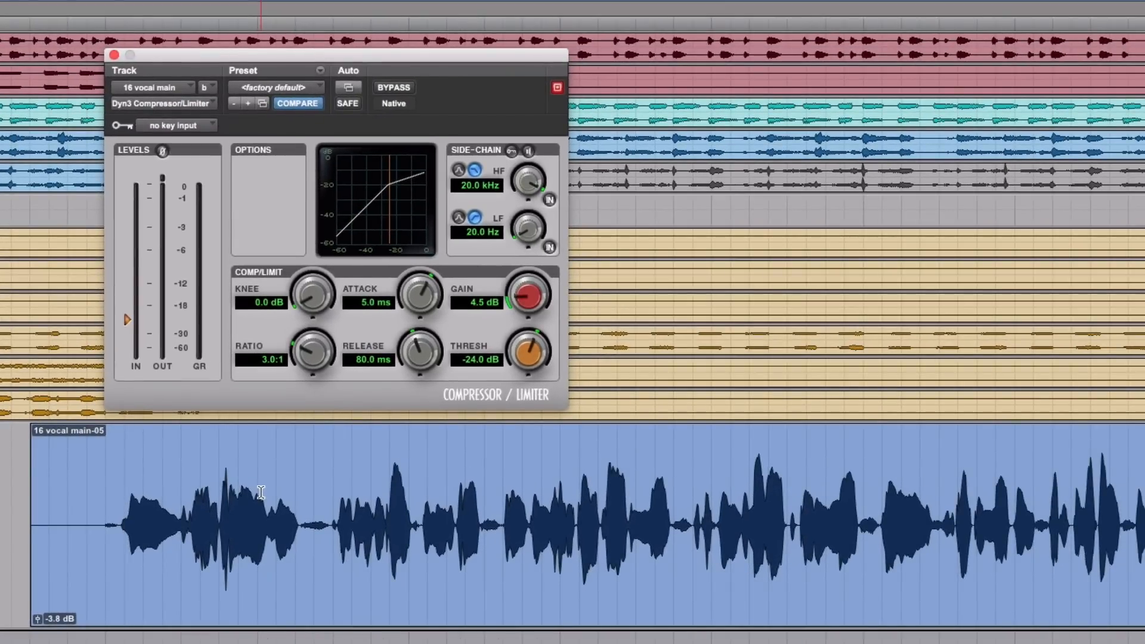
key("space")
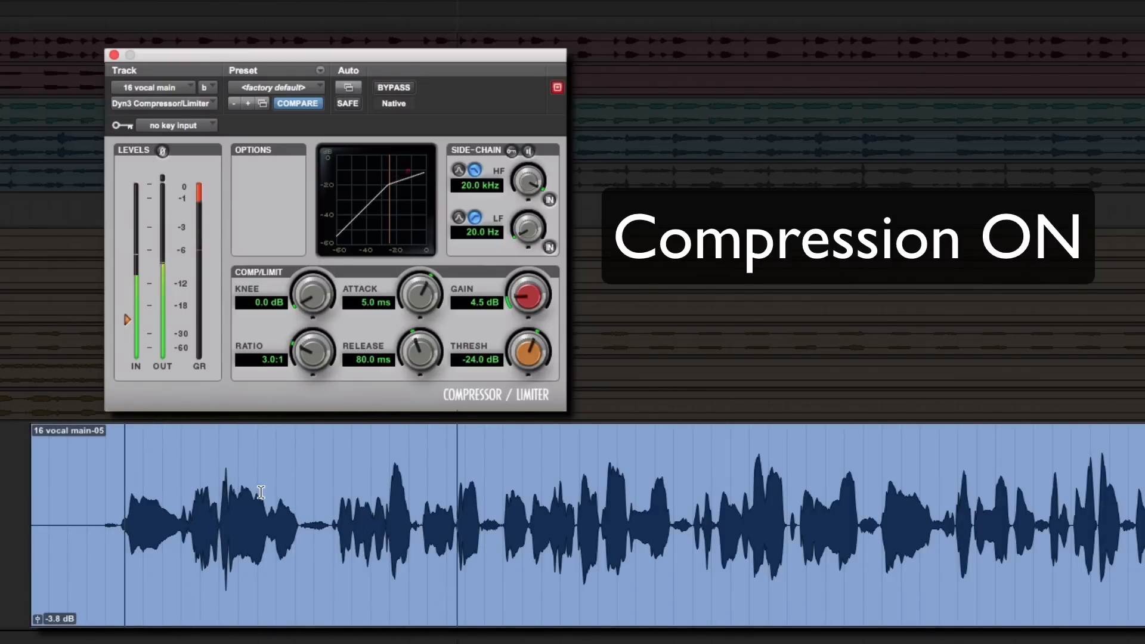
key("space")
left_click(402, 88)
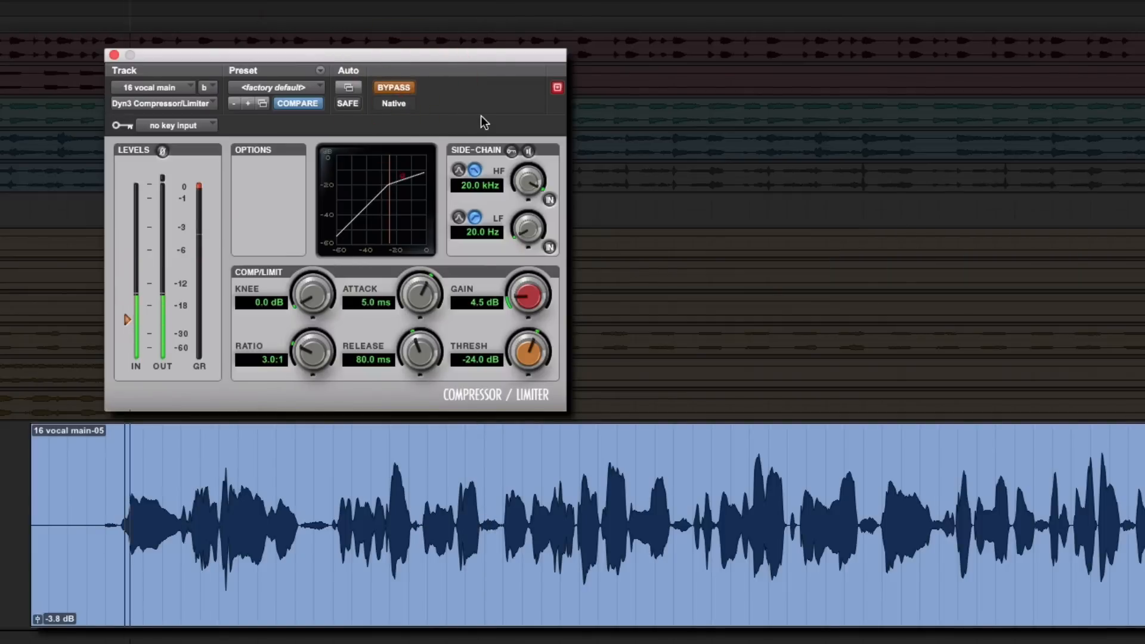
key("space")
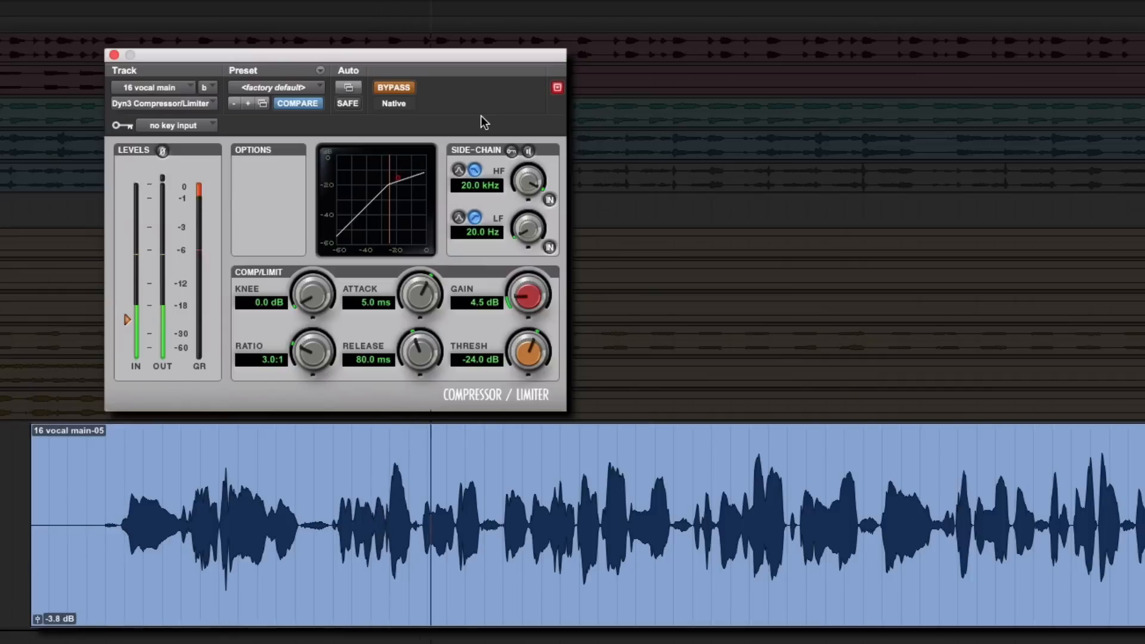
key("space")
left_click(401, 86)
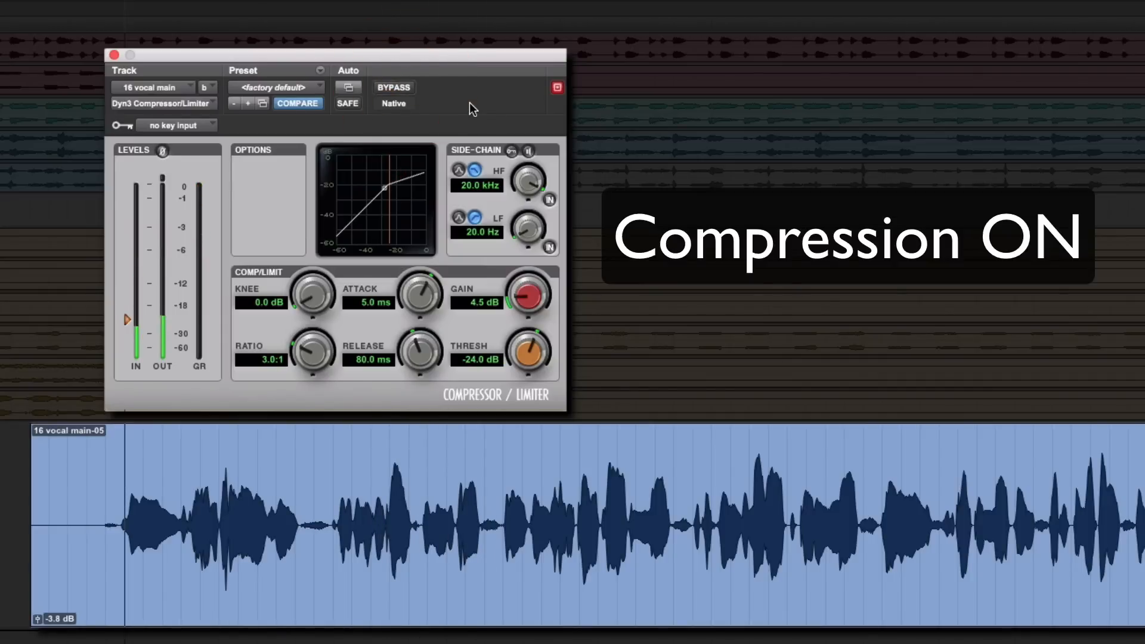
key("space")
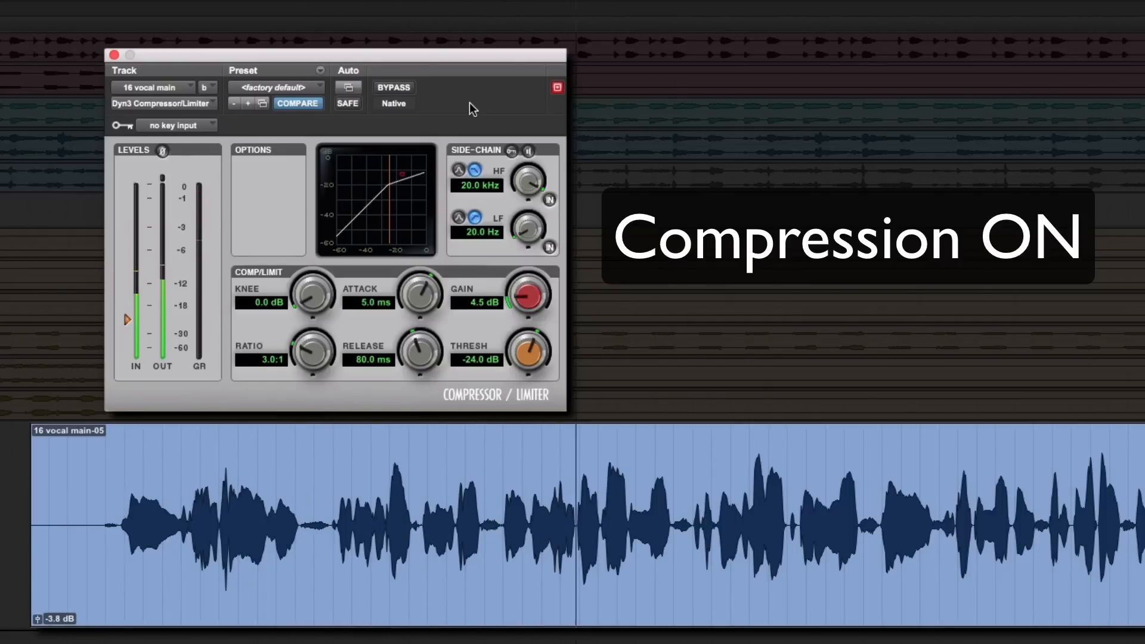
Compare the fourth vocal phrase with the compressor bypassed and active, starting playback just before its quiet opening words.
left_click(399, 87)
left_click(692, 506)
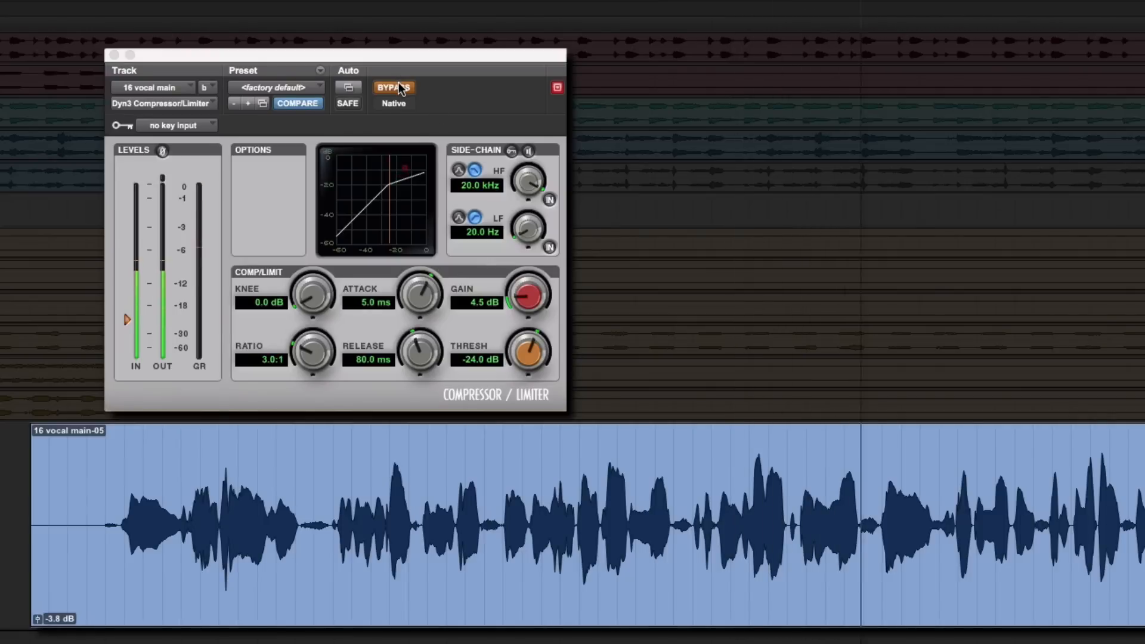
key("space")
key("space")
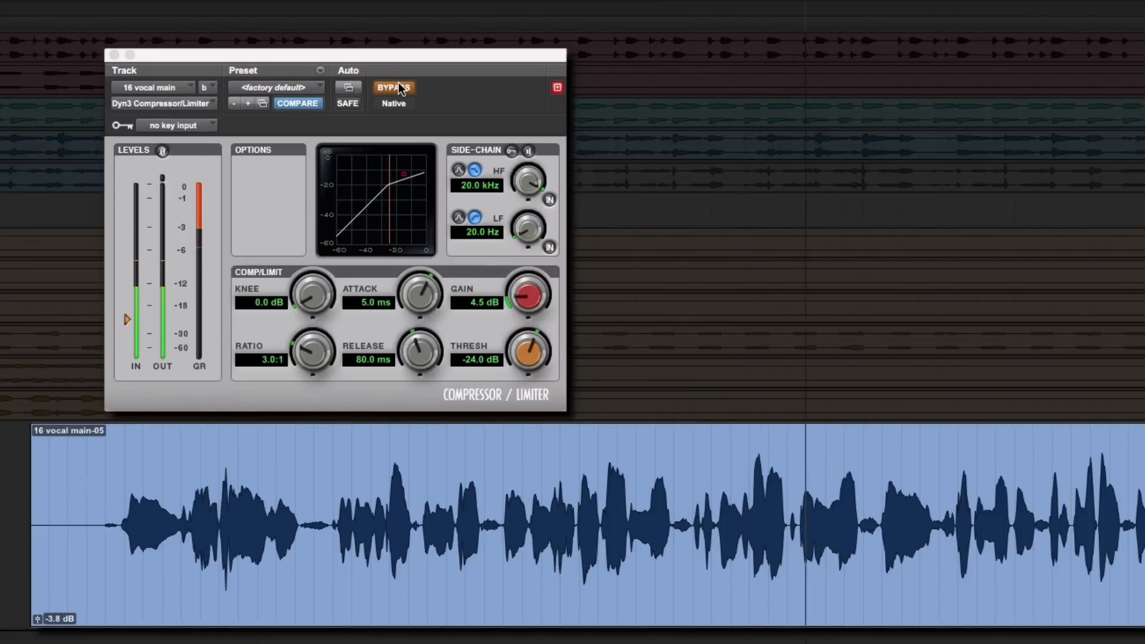
left_click(398, 87)
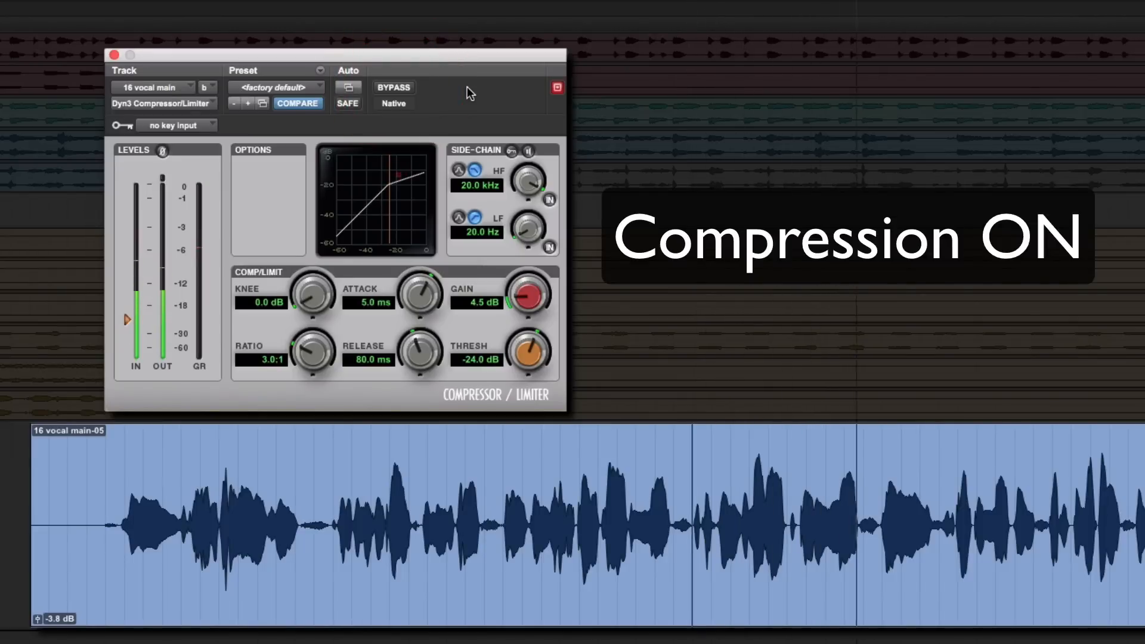
key("space")
Highlight the loud peak and the quieter opening words of the fourth phrase to compare their levels.
left_click(753, 481)
left_click_drag(753, 481, 786, 481)
left_click_drag(690, 494, 743, 506)
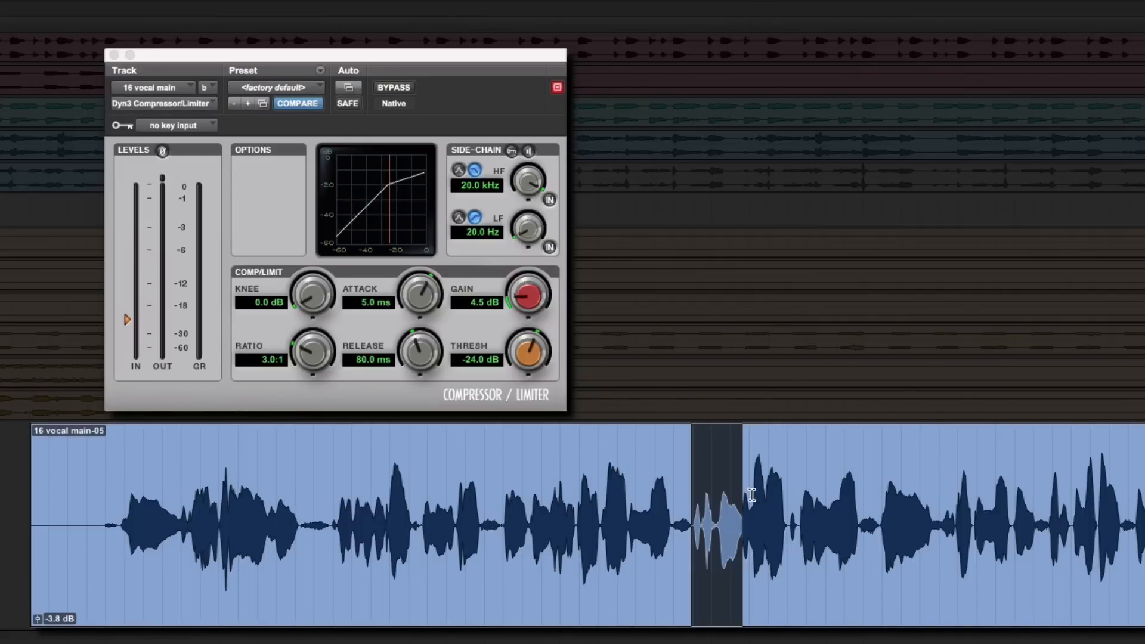
left_click_drag(750, 495, 783, 494)
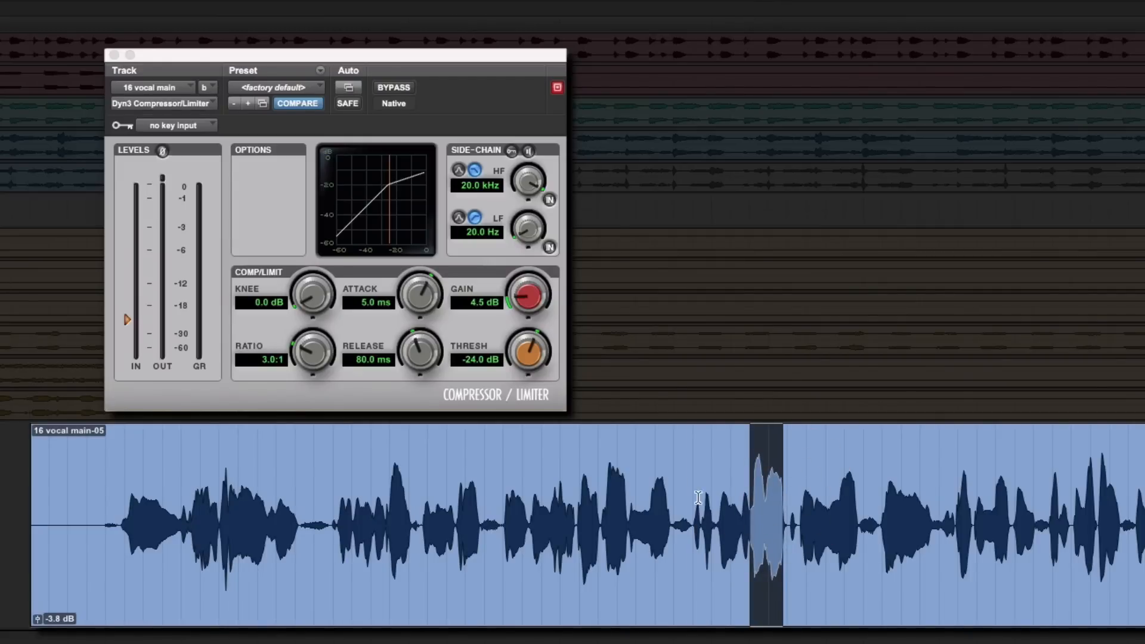
Play the vocal from where the singing starts, switching the compressor's bypass on and off to compare the sound.
left_click(121, 505)
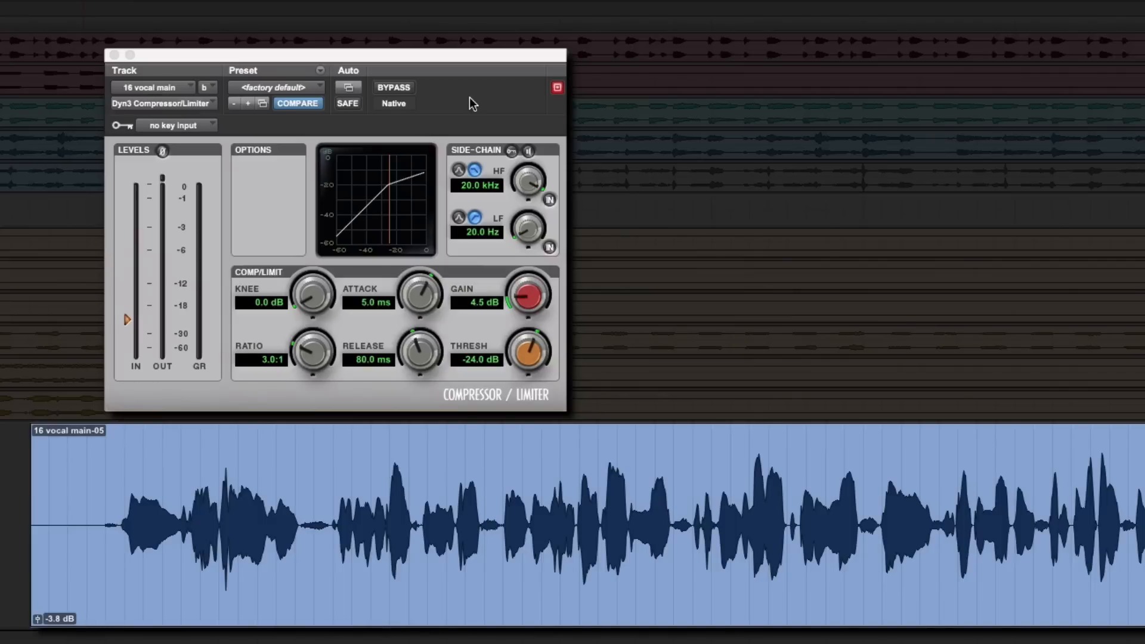
key("space")
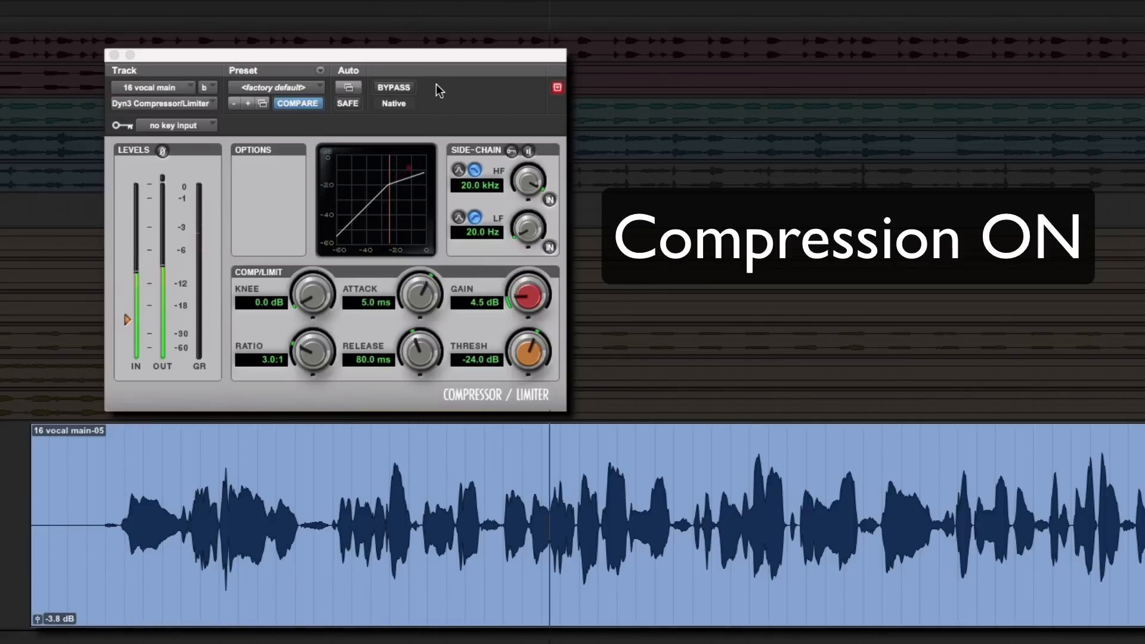
left_click(393, 88)
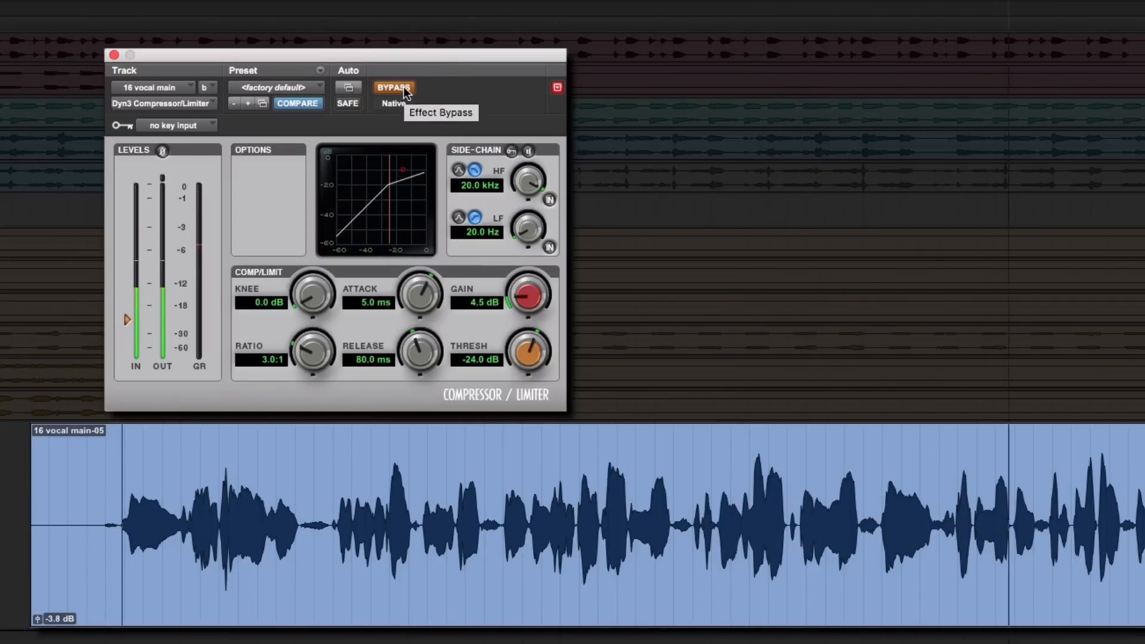
left_click(404, 88)
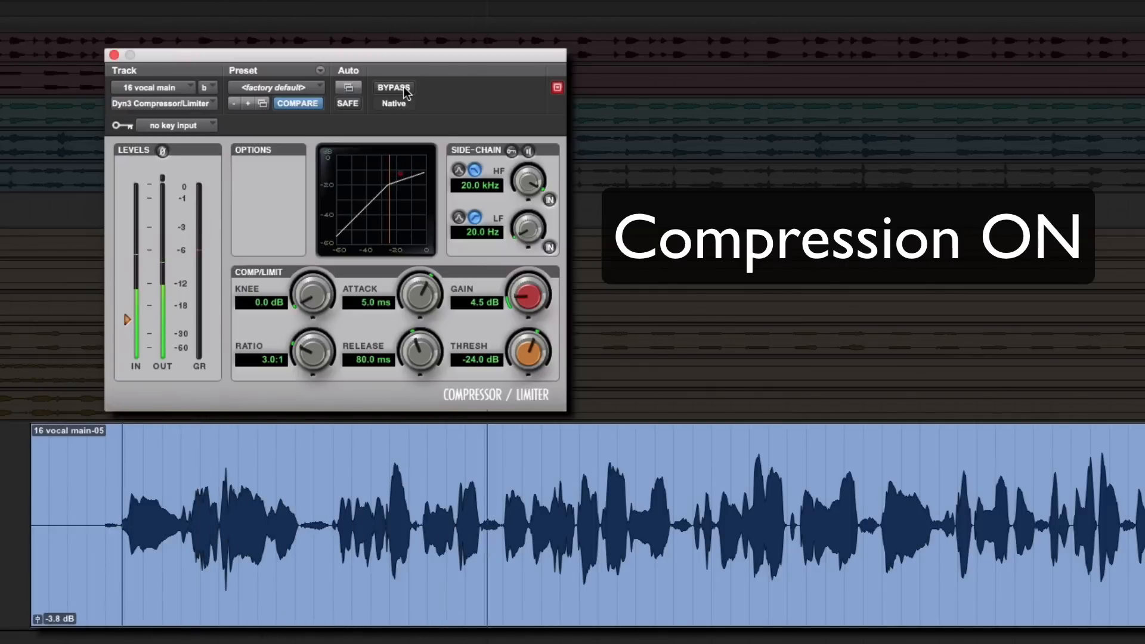
left_click(394, 88)
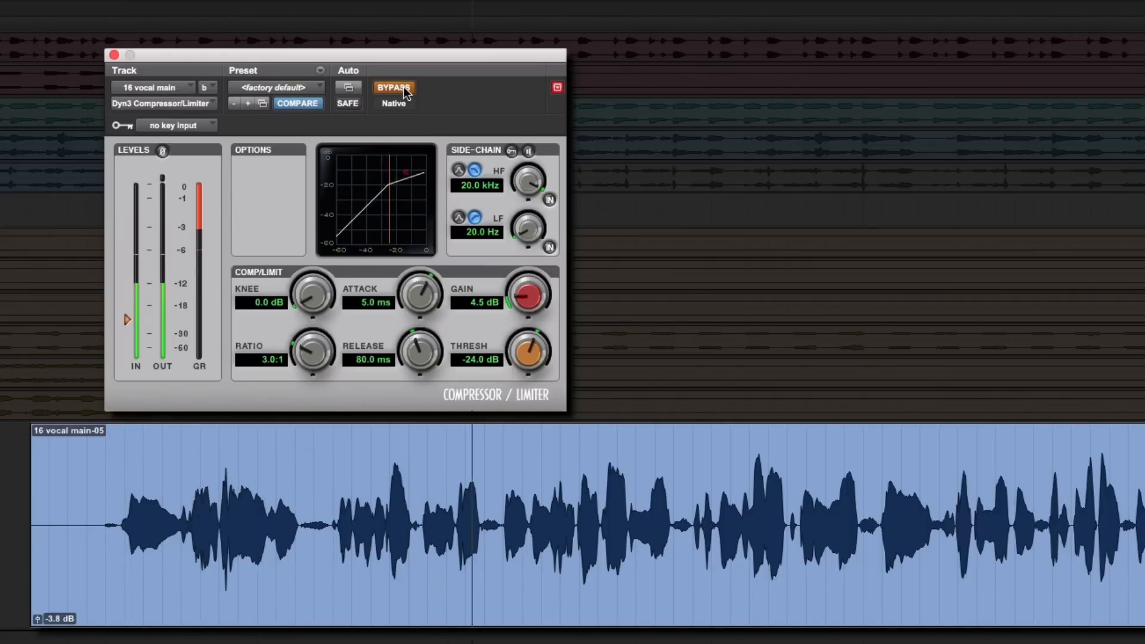
Select the second vocal phrase, compare it with the compressor bypassed and active, and highlight the quiet words after its loud peak.
left_click_drag(334, 485, 502, 502)
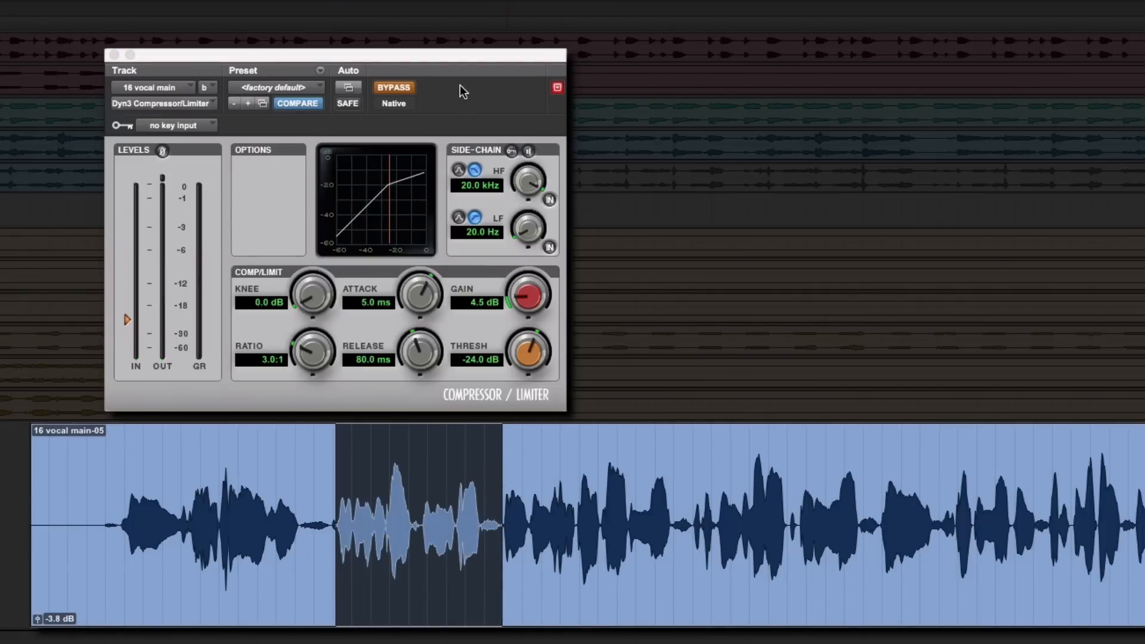
key("space")
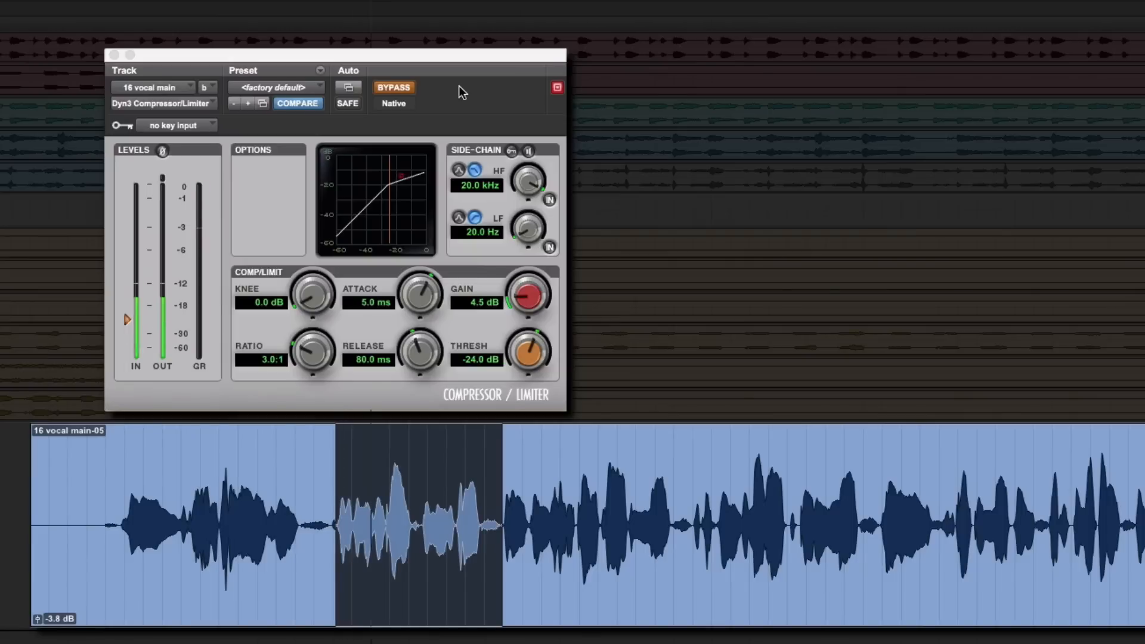
left_click(411, 87)
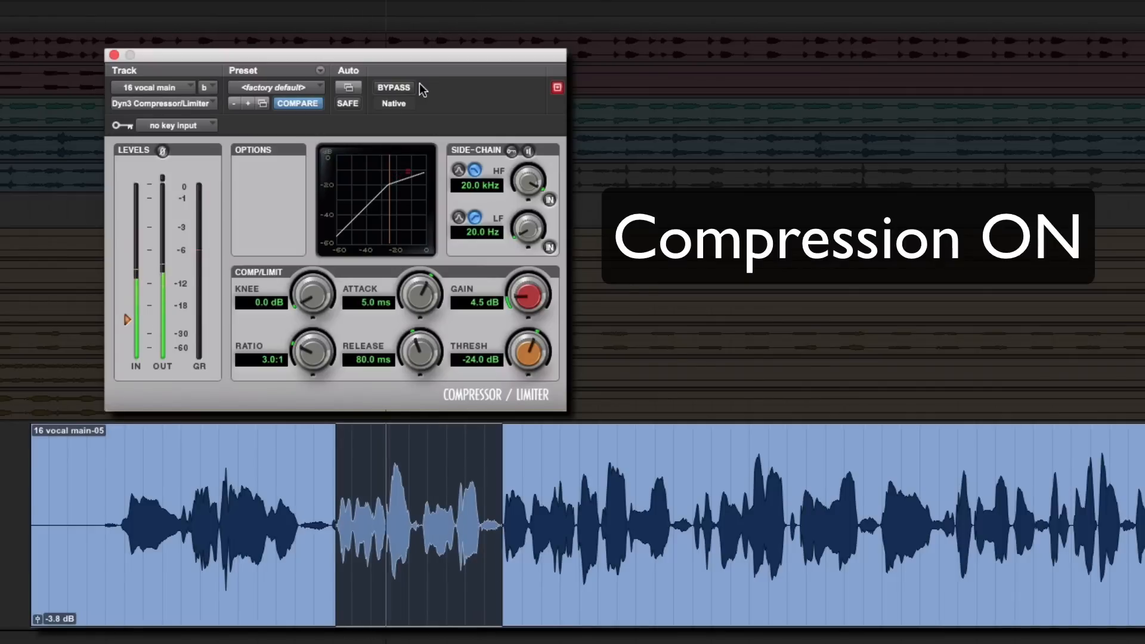
left_click_drag(422, 523, 456, 523)
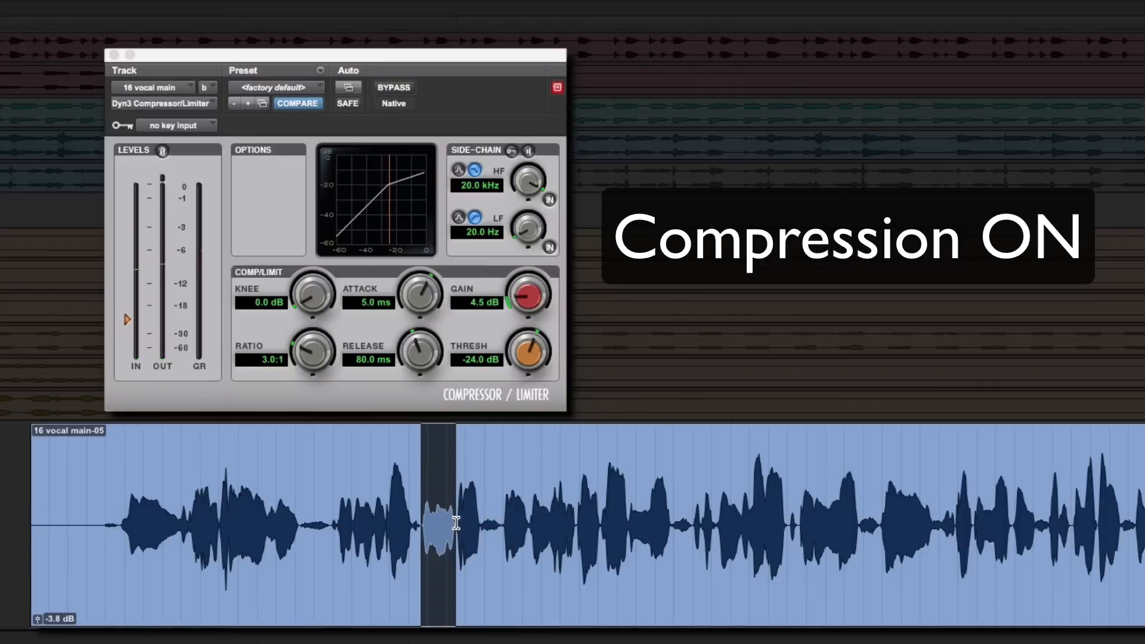
mouse_move(459, 511)
left_mouse_down()
mouse_move(478, 511)
mouse_move(430, 509)
mouse_move(454, 508)
left_mouse_up()
Reselect the whole second phrase and play it with the compressor bypassed, then reactivated.
left_click_drag(334, 499, 500, 510)
left_click(402, 88)
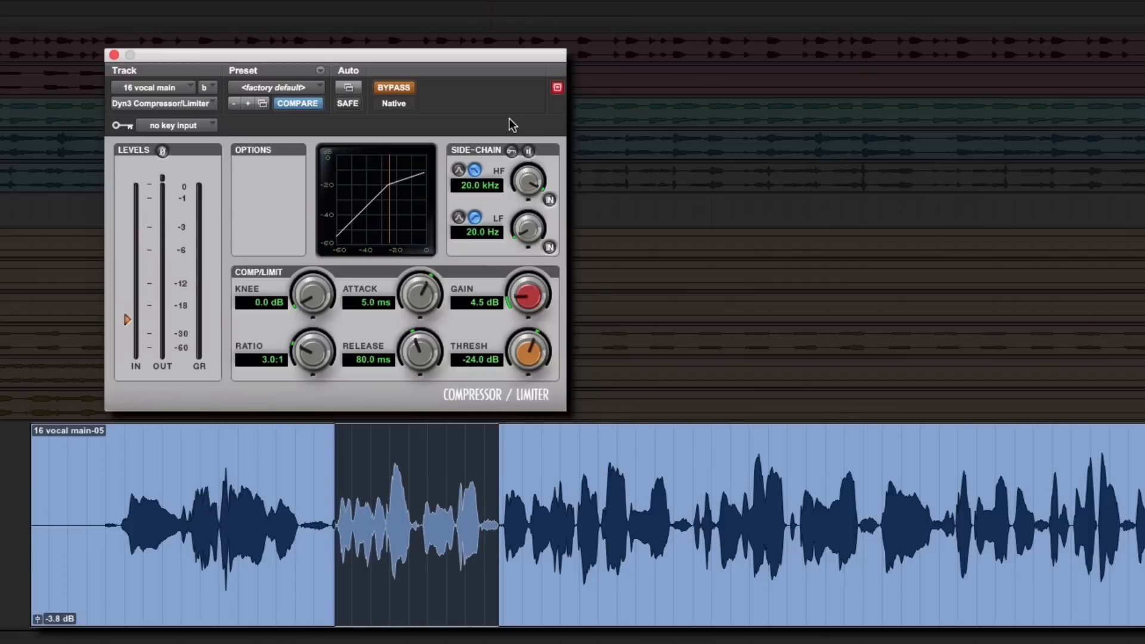
key("space")
key("space")
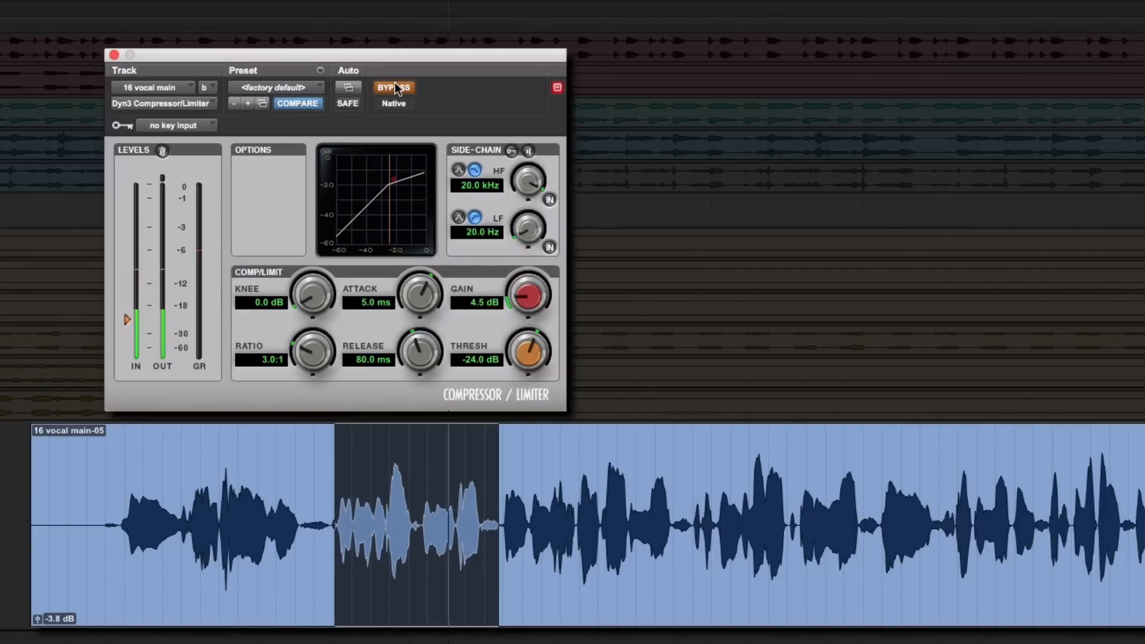
left_click(395, 88)
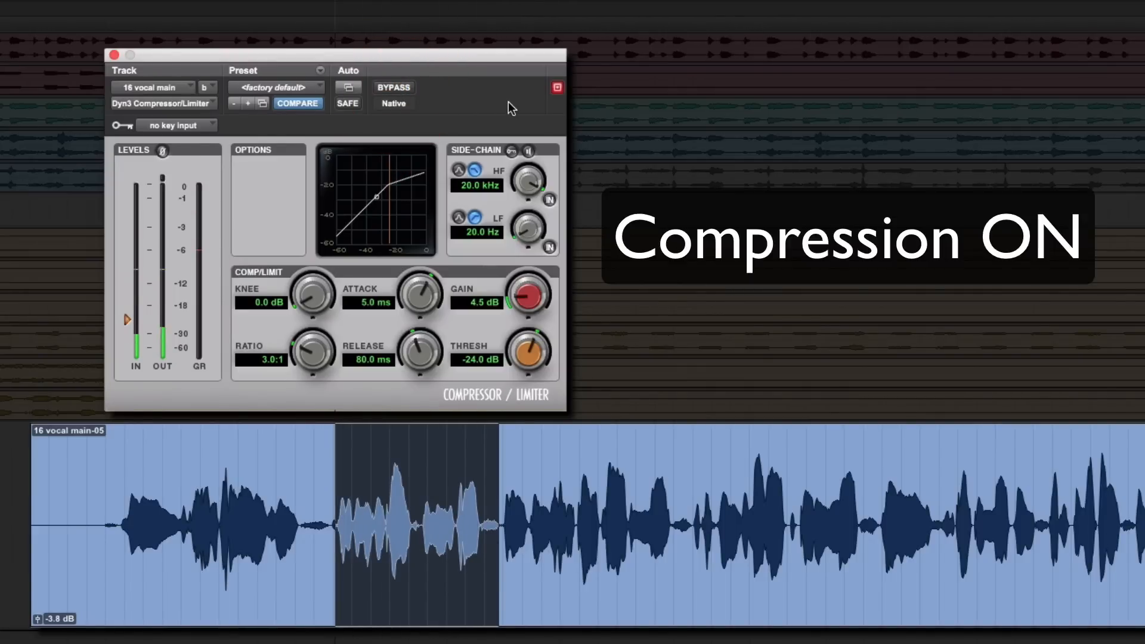